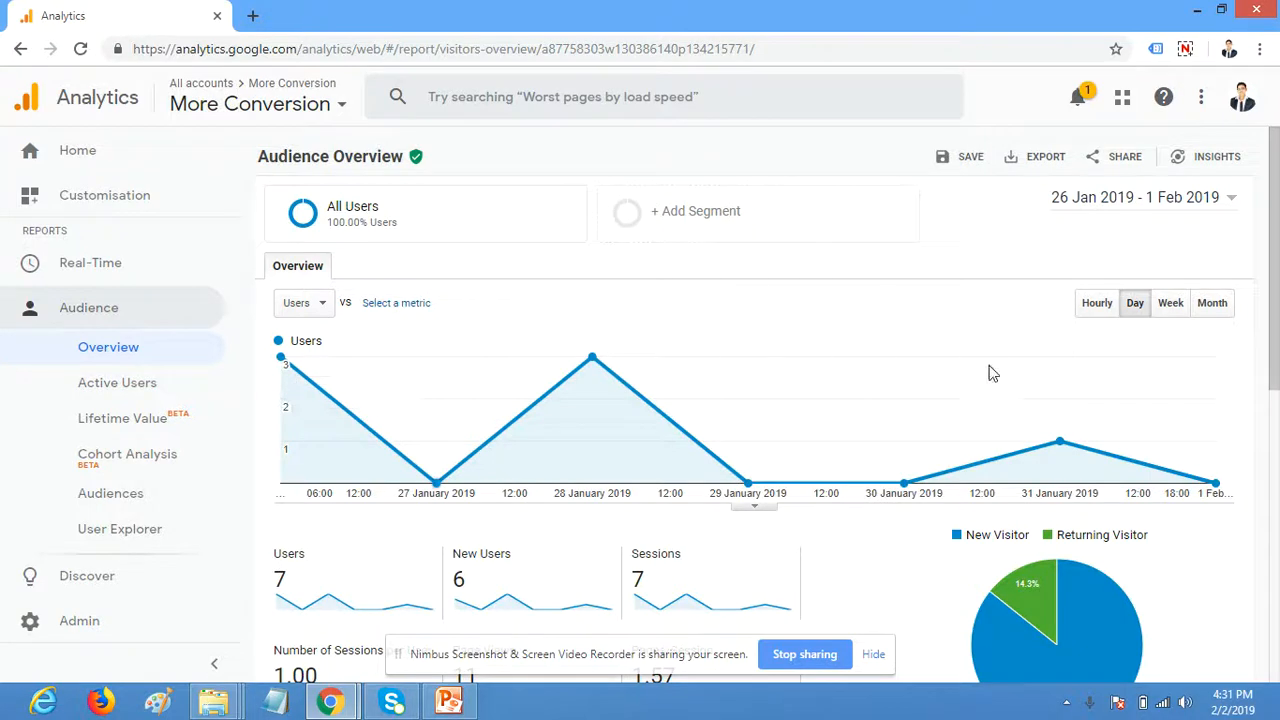
- Open the Channels report under Acquisition, All Traffic
scroll(100, 305, down, 3)
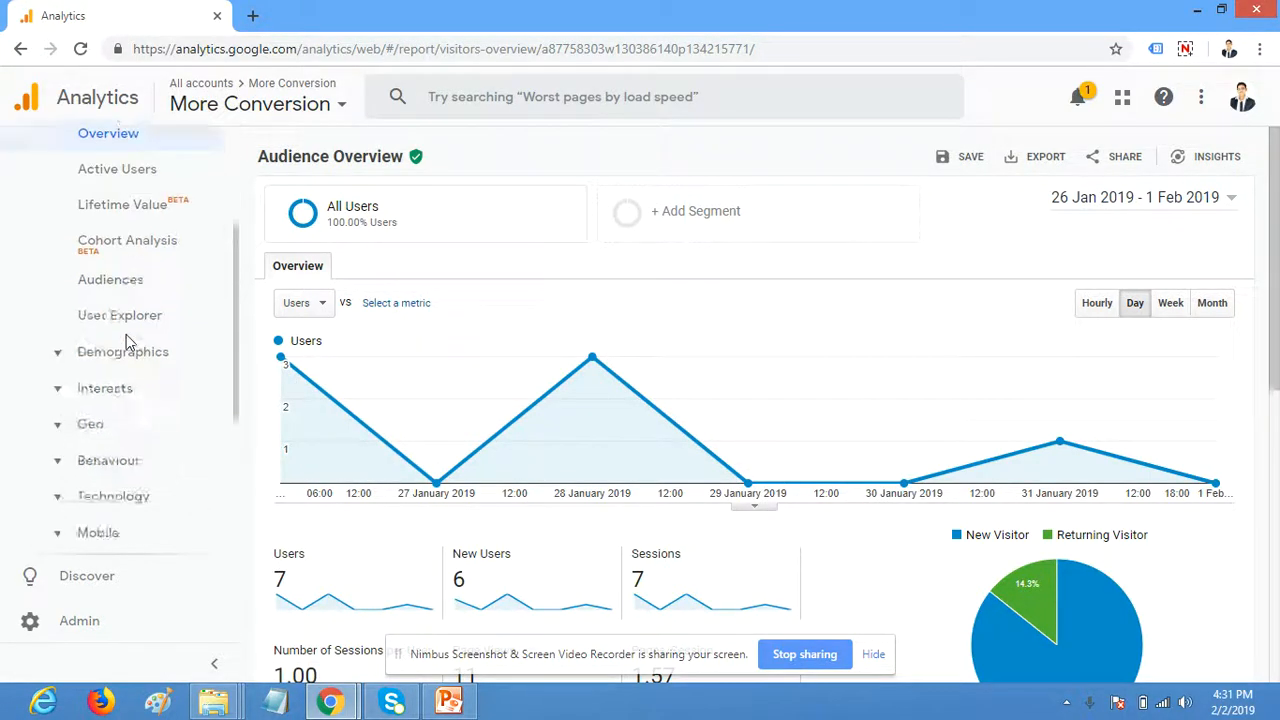
scroll(86, 337, up, 2)
click(114, 216)
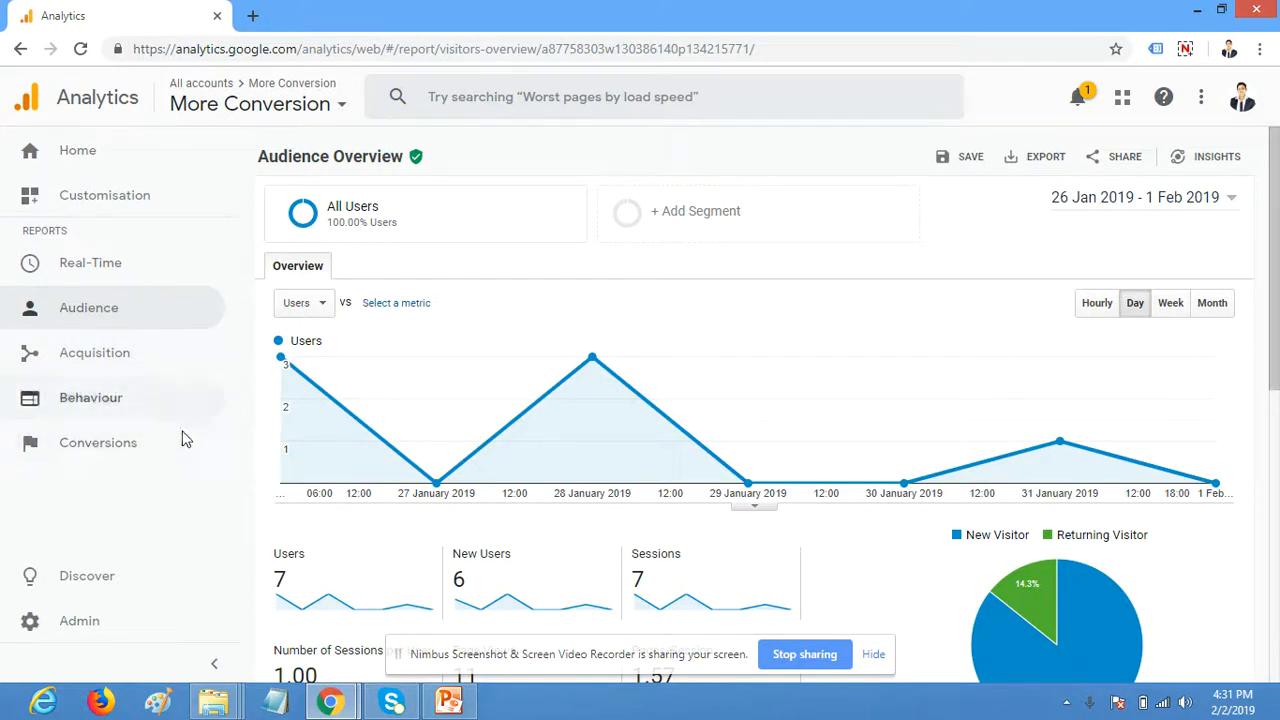
click(112, 366)
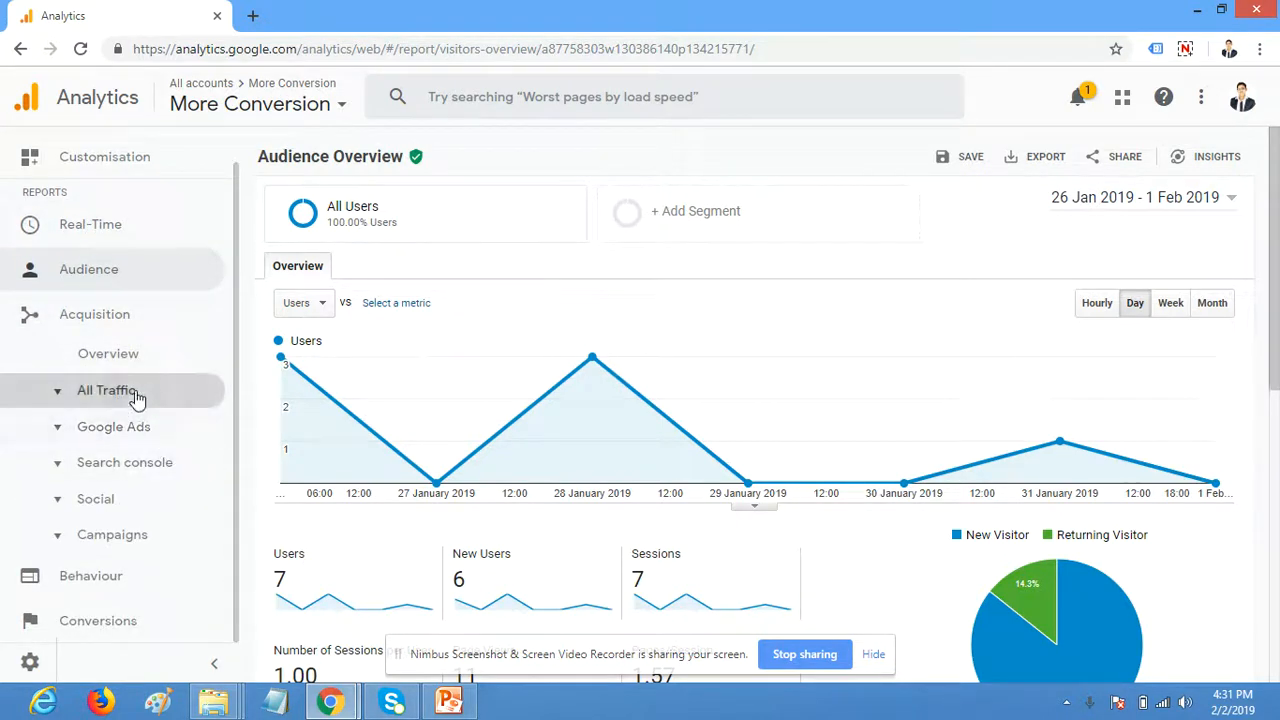
click(130, 392)
click(146, 428)
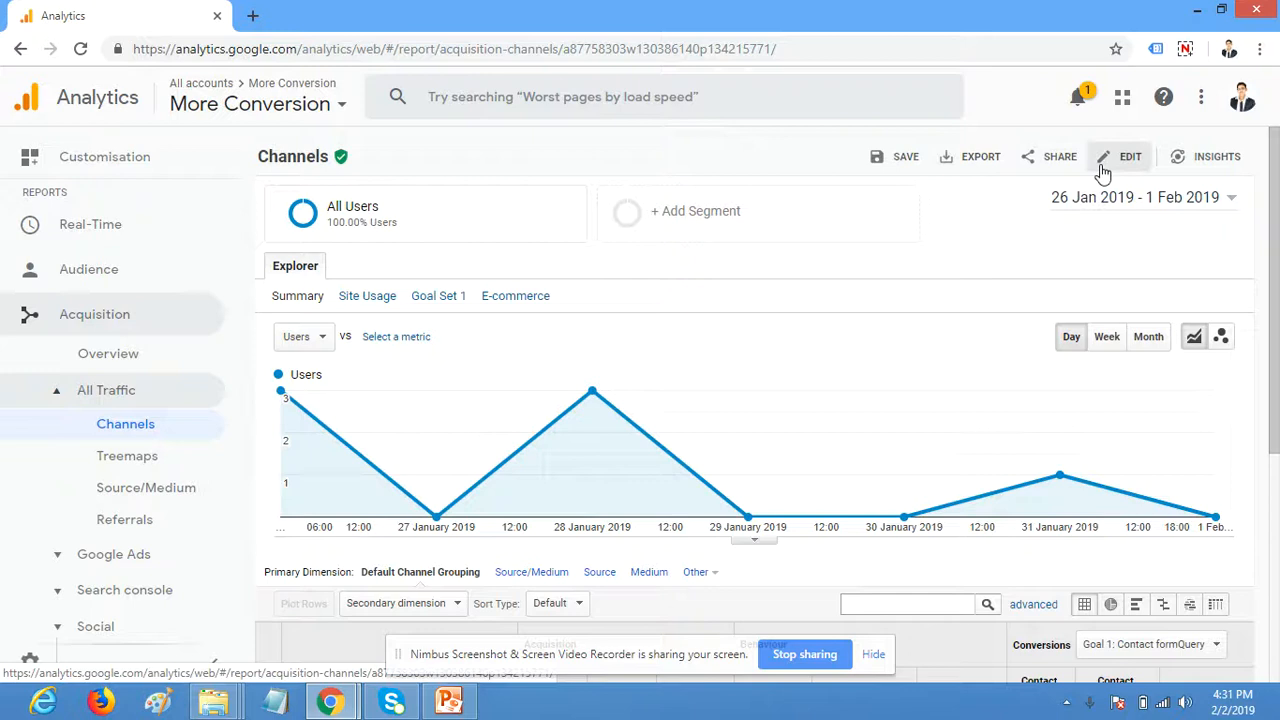
- Export the Channels report in Excel (XLSX) format
click(960, 165)
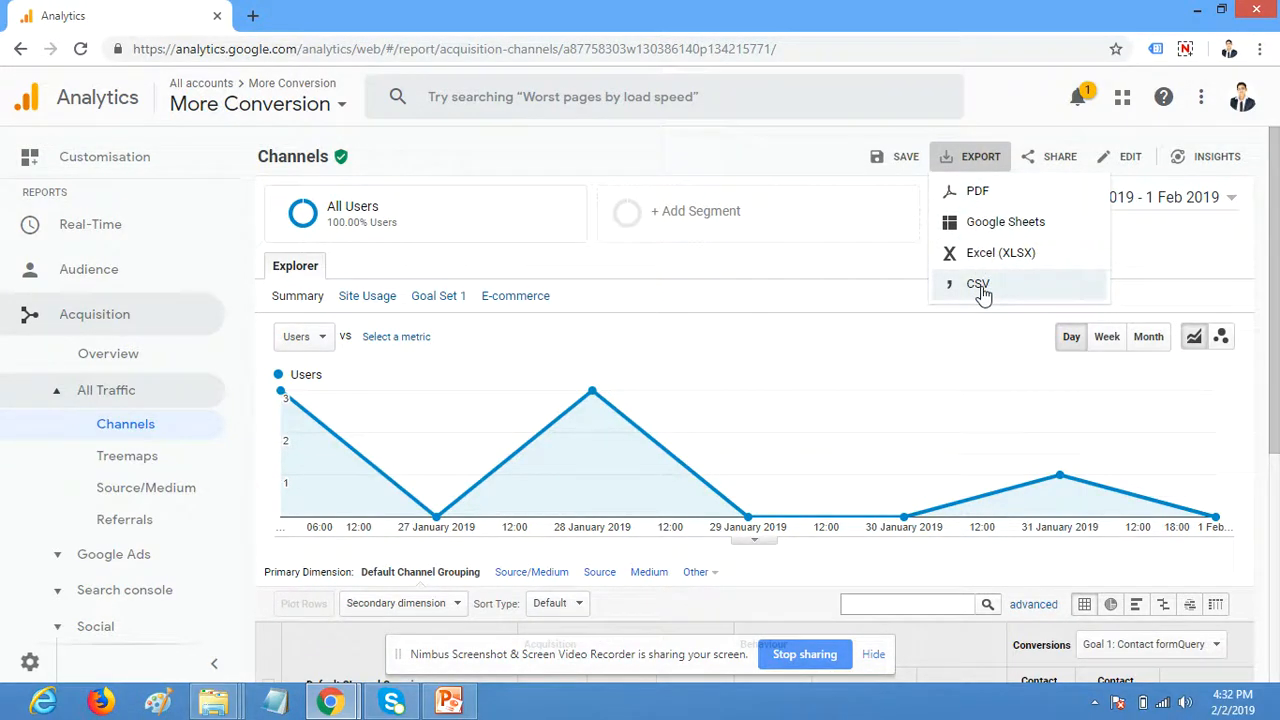
click(1030, 258)
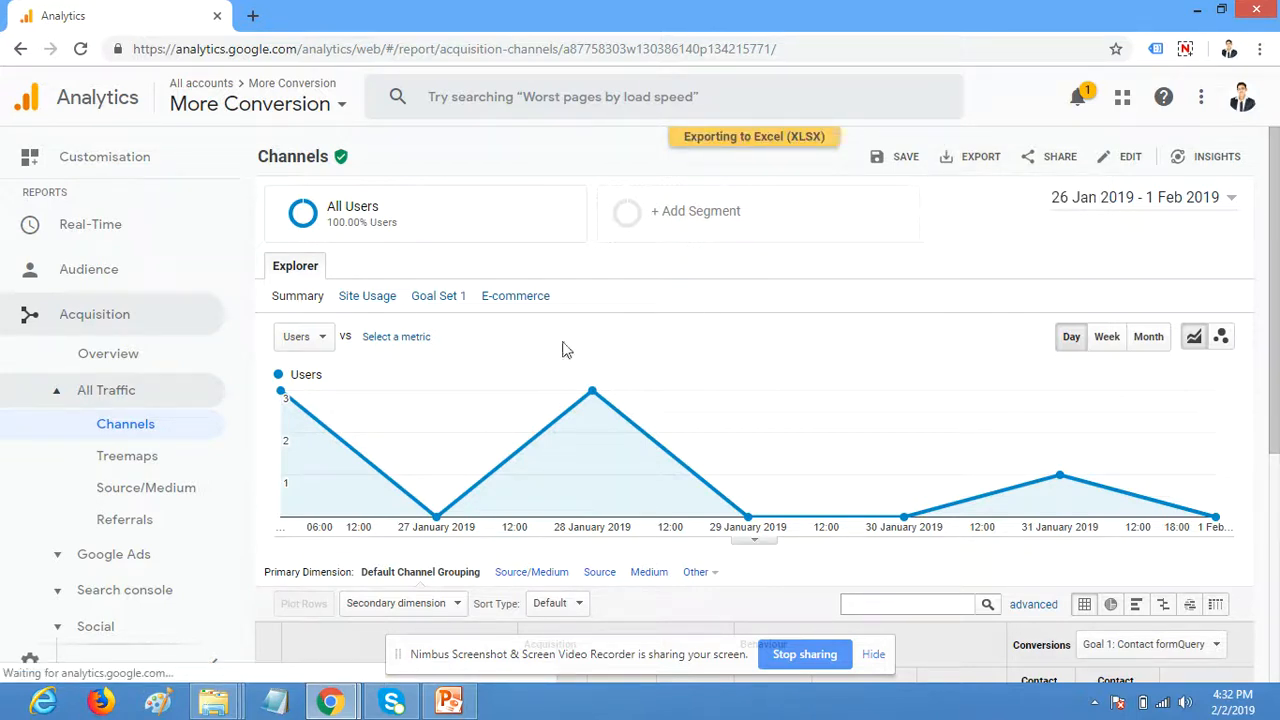
scroll(448, 372, down, 1)
- Open the downloaded Channels workbook in Excel, dismiss the activation wizard and enable editing
click(137, 675)
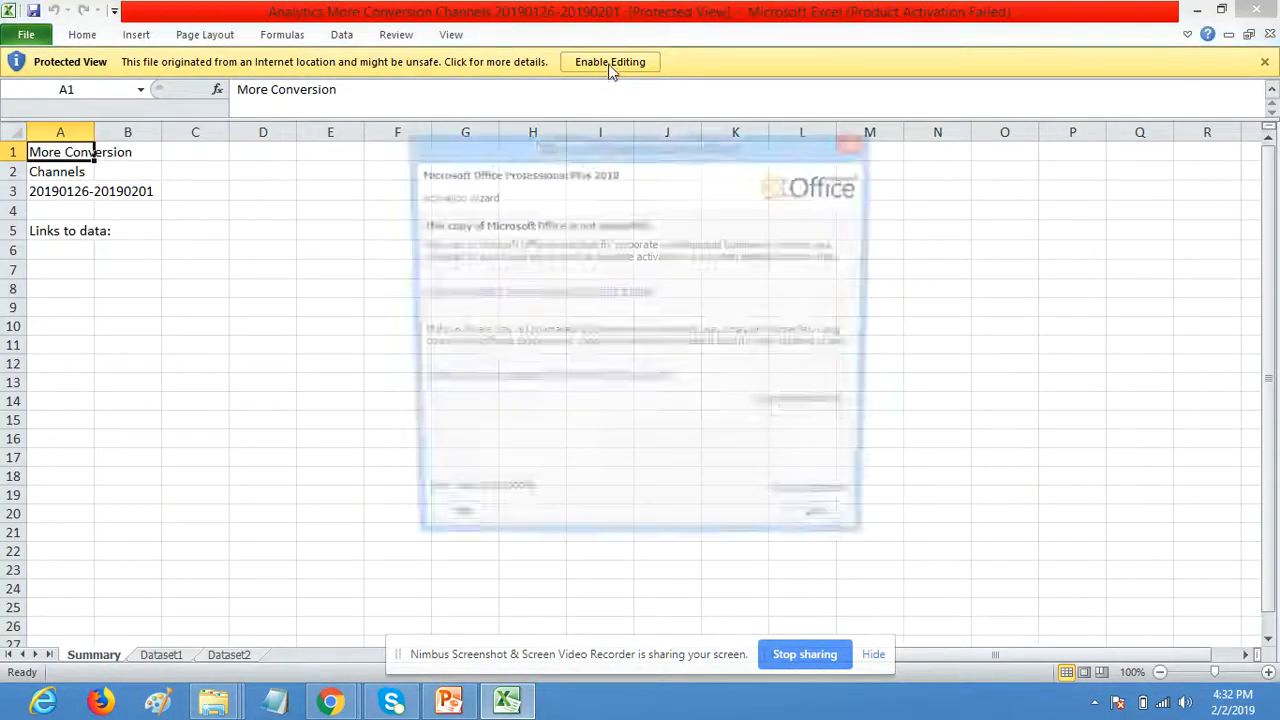
click(858, 144)
click(604, 64)
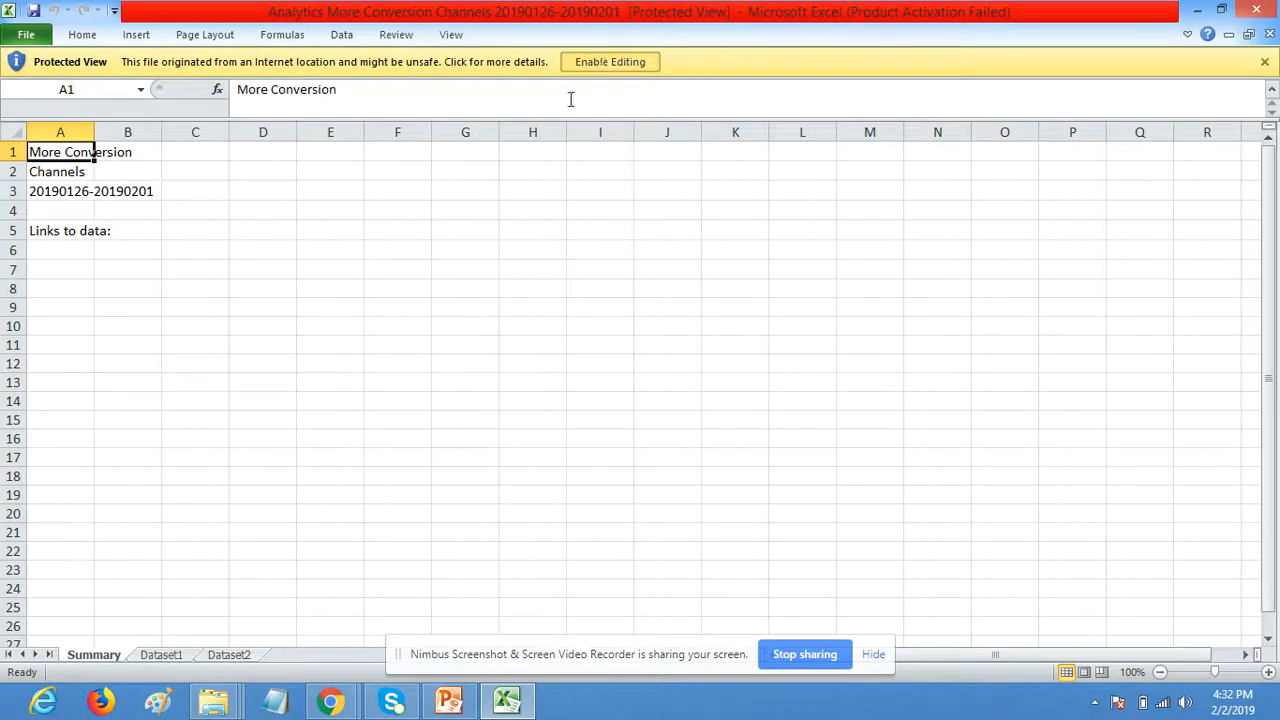
- Fit column A to its contents on the Dataset2 sheet and on the Dataset1 sheet
click(168, 656)
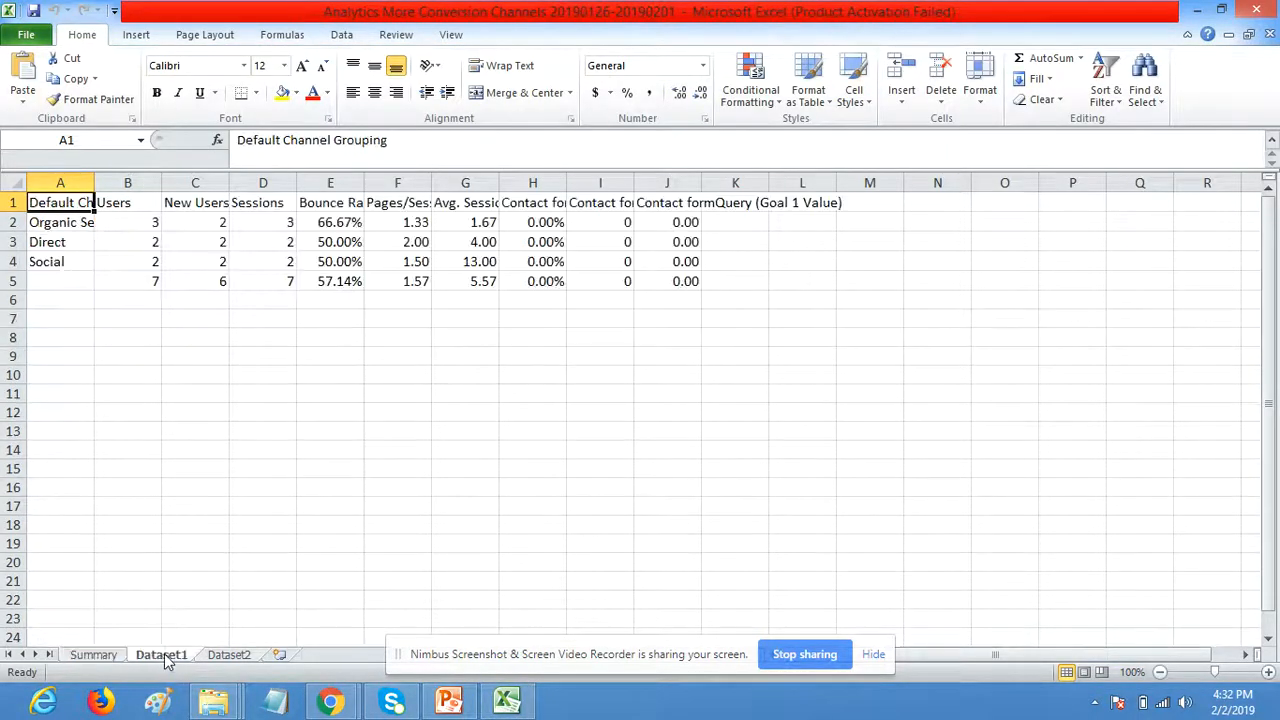
click(226, 656)
double_click(91, 183)
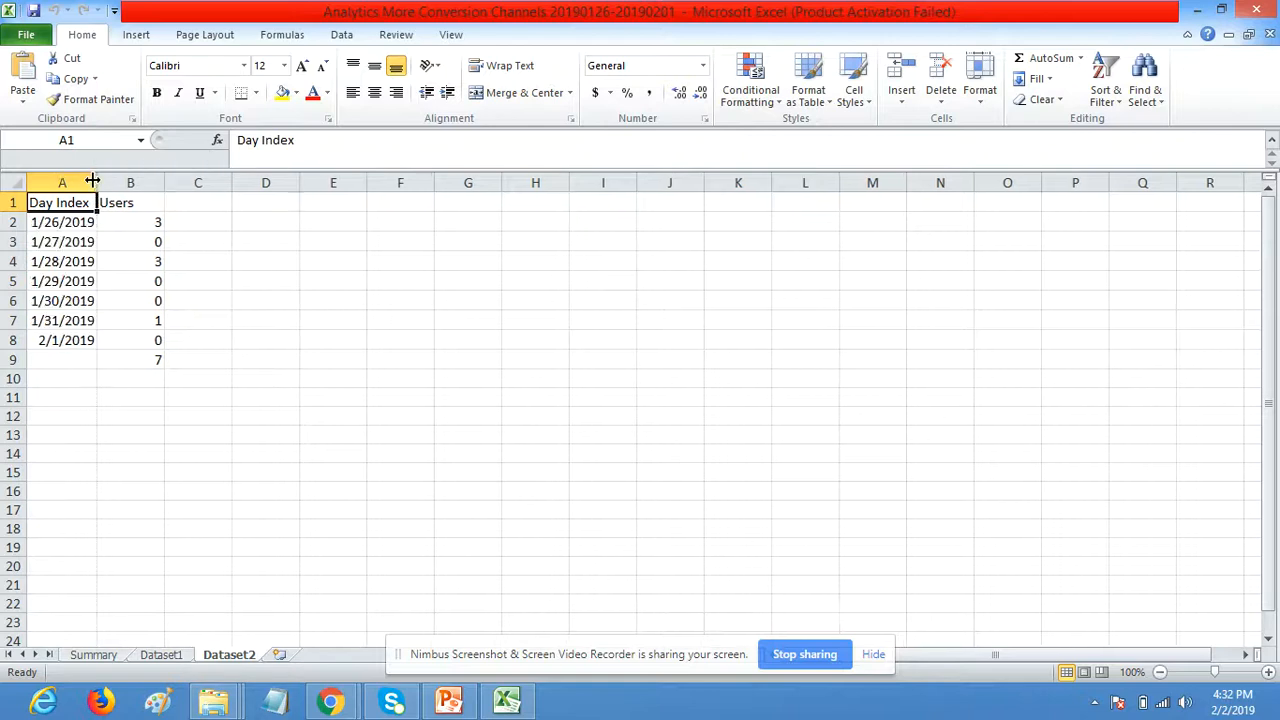
click(163, 656)
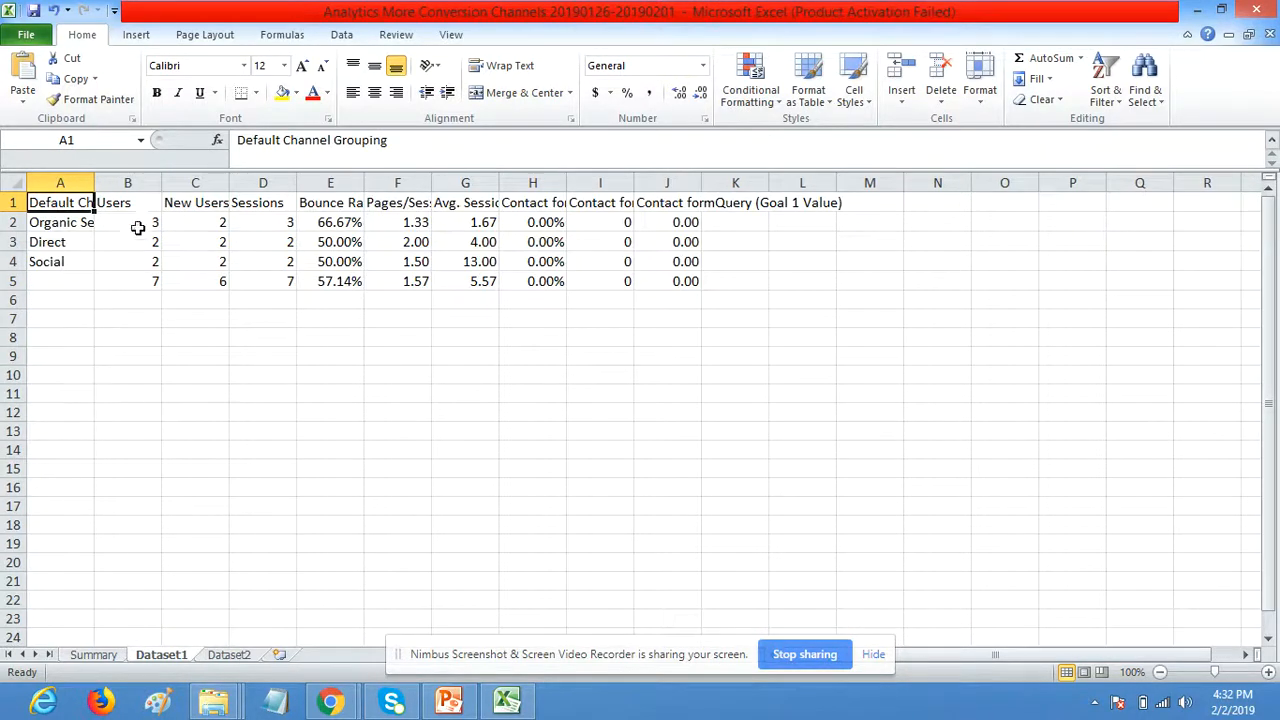
double_click(95, 183)
click(157, 366)
- Replace the heading in cell A1 of Dataset1 with "Traffic Source"
click(95, 224)
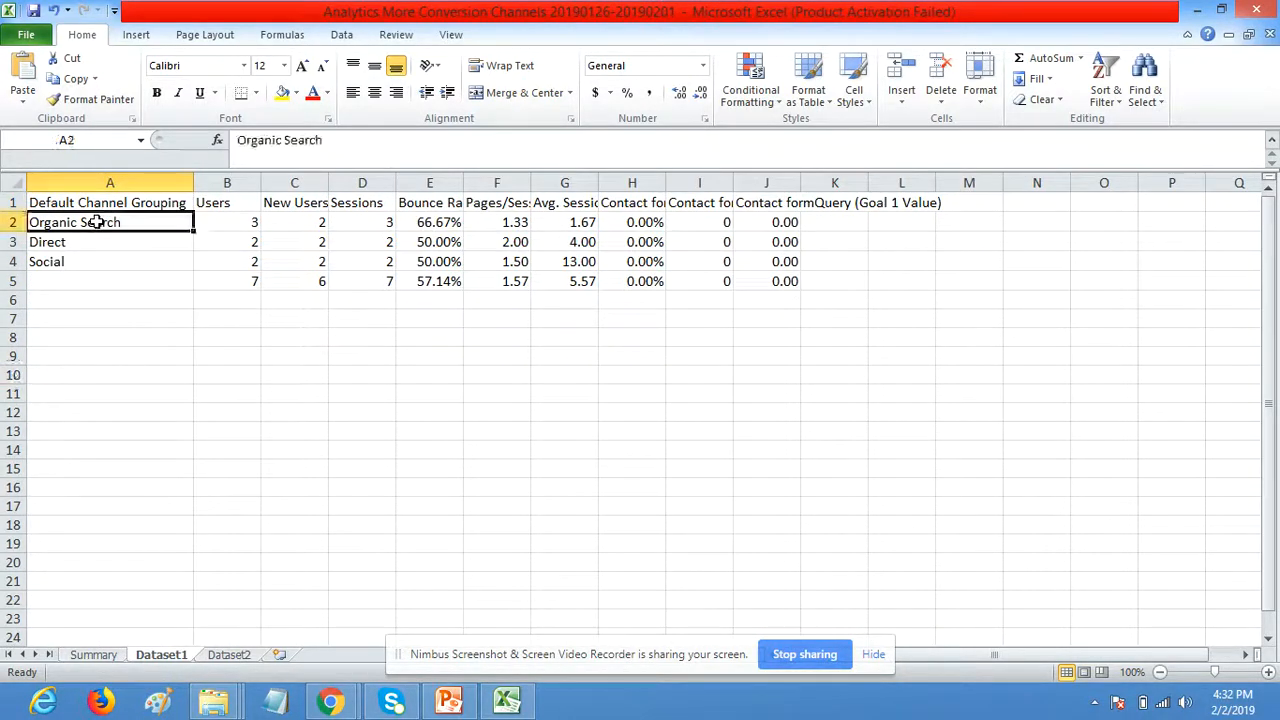
click(118, 203)
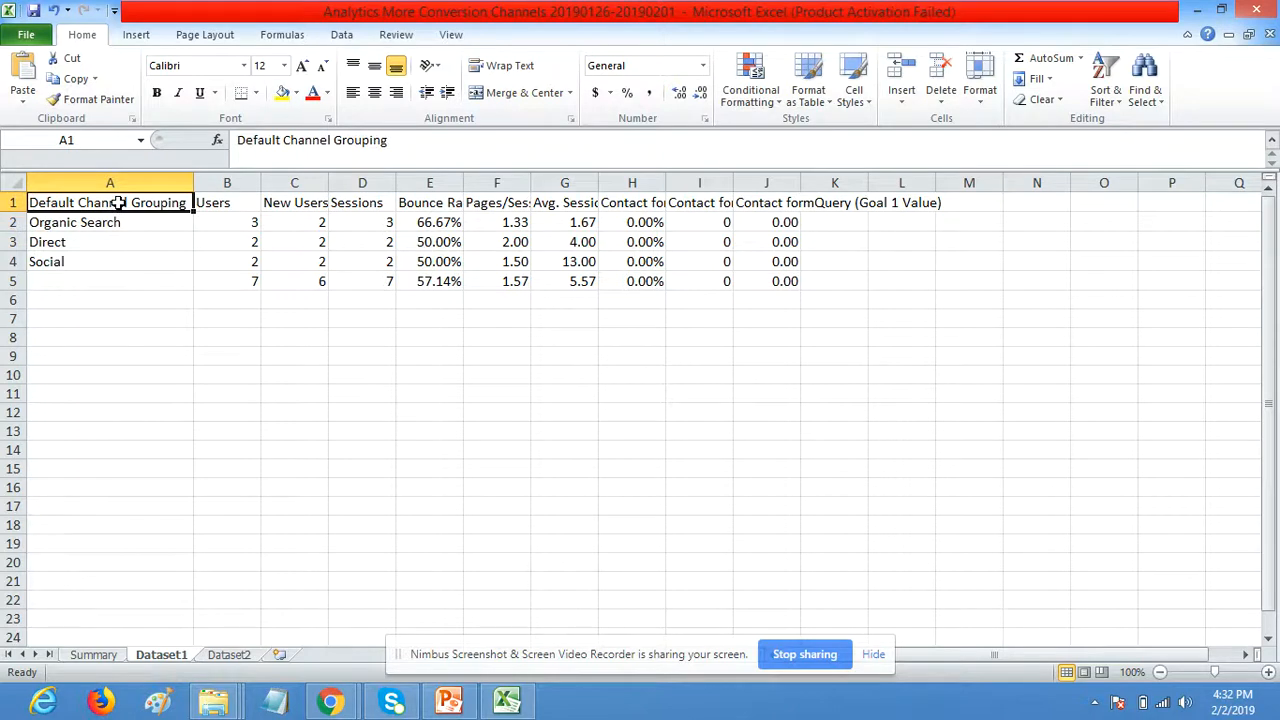
text(Traffic Source)
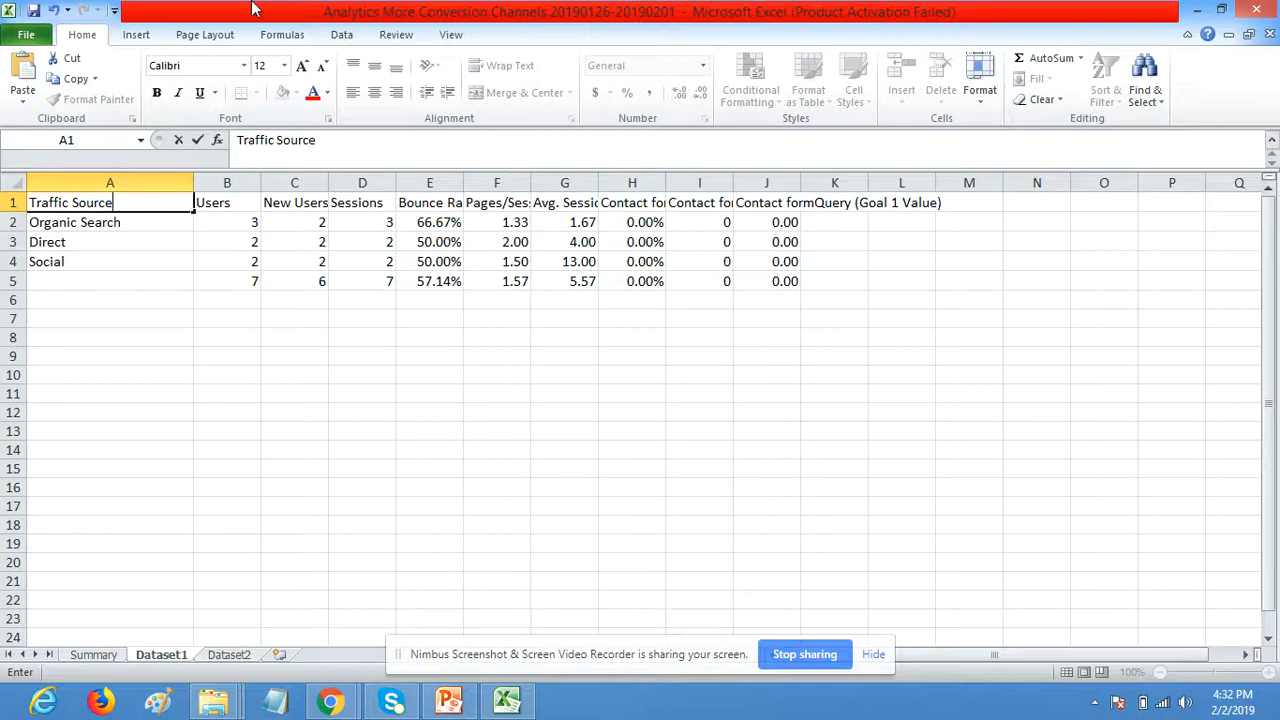
click(409, 420)
- Format the header row: centre B1:J1 horizontally, and give A1:J1 the Accent1 cell style with bold text
drag(240, 202, 795, 203)
click(373, 92)
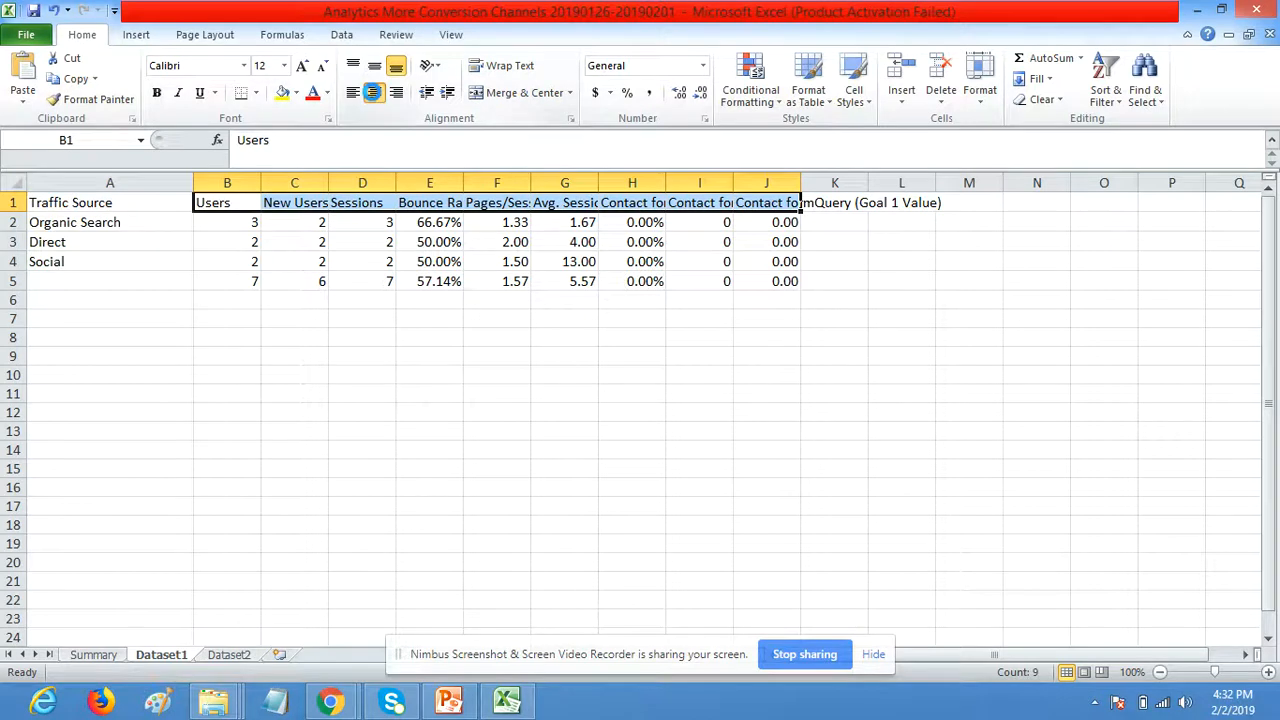
drag(122, 200, 773, 203)
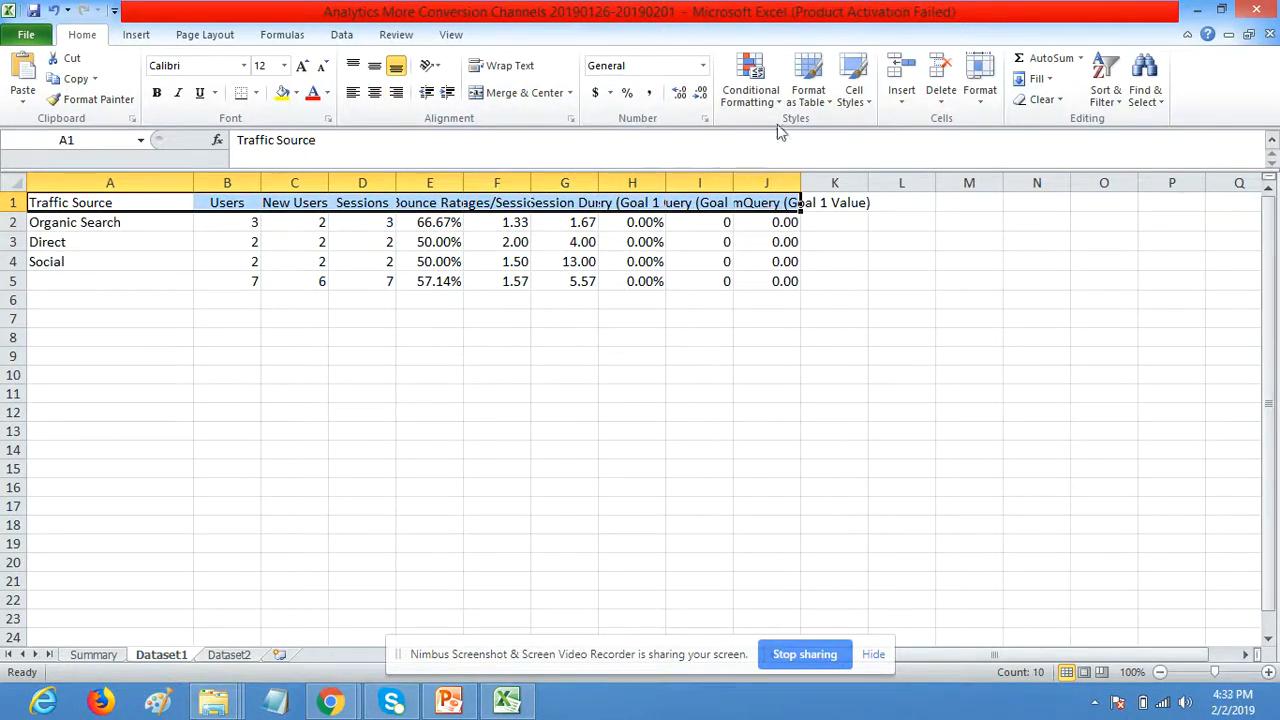
click(866, 96)
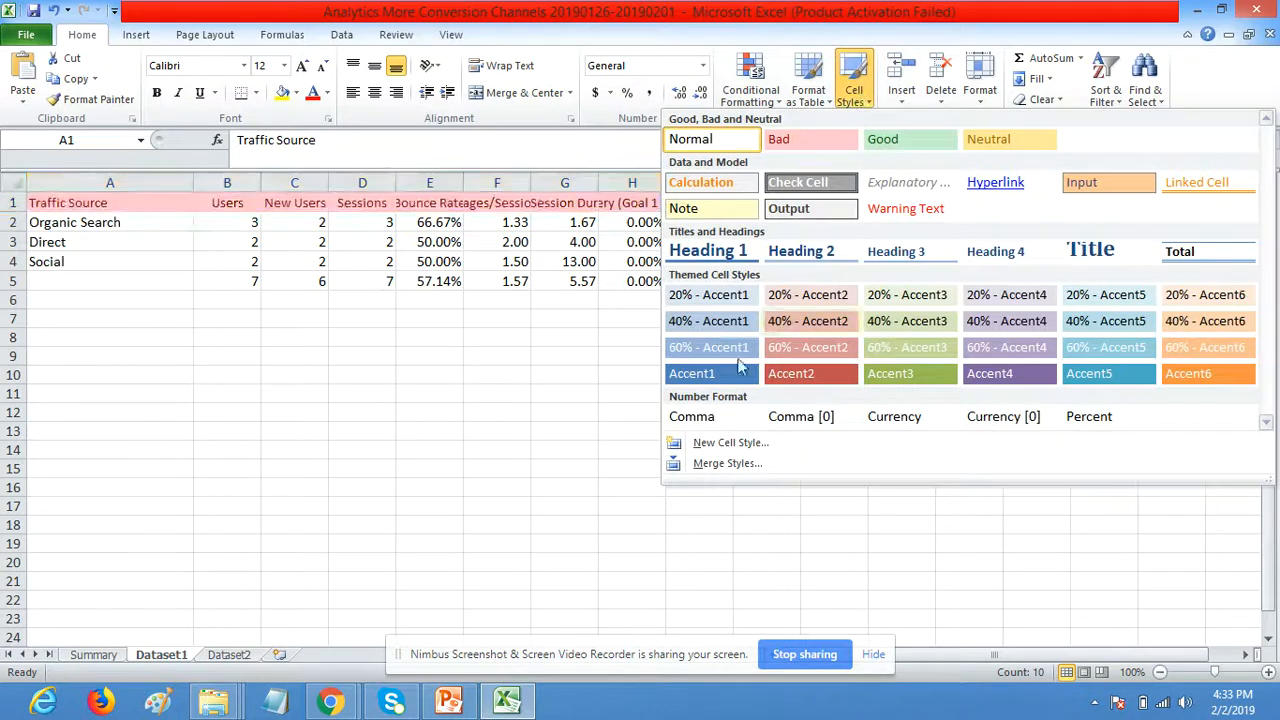
click(694, 373)
click(157, 92)
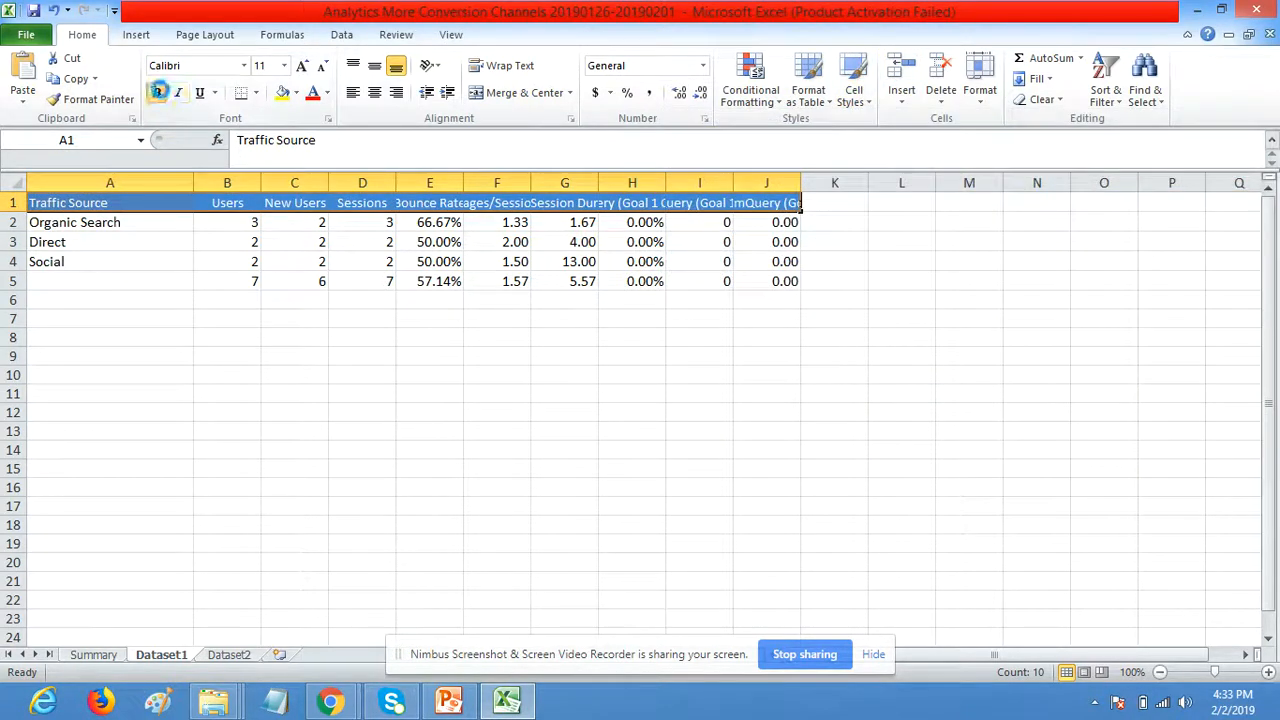
- Apply all borders to the whole table in A1:J5
drag(87, 201, 756, 287)
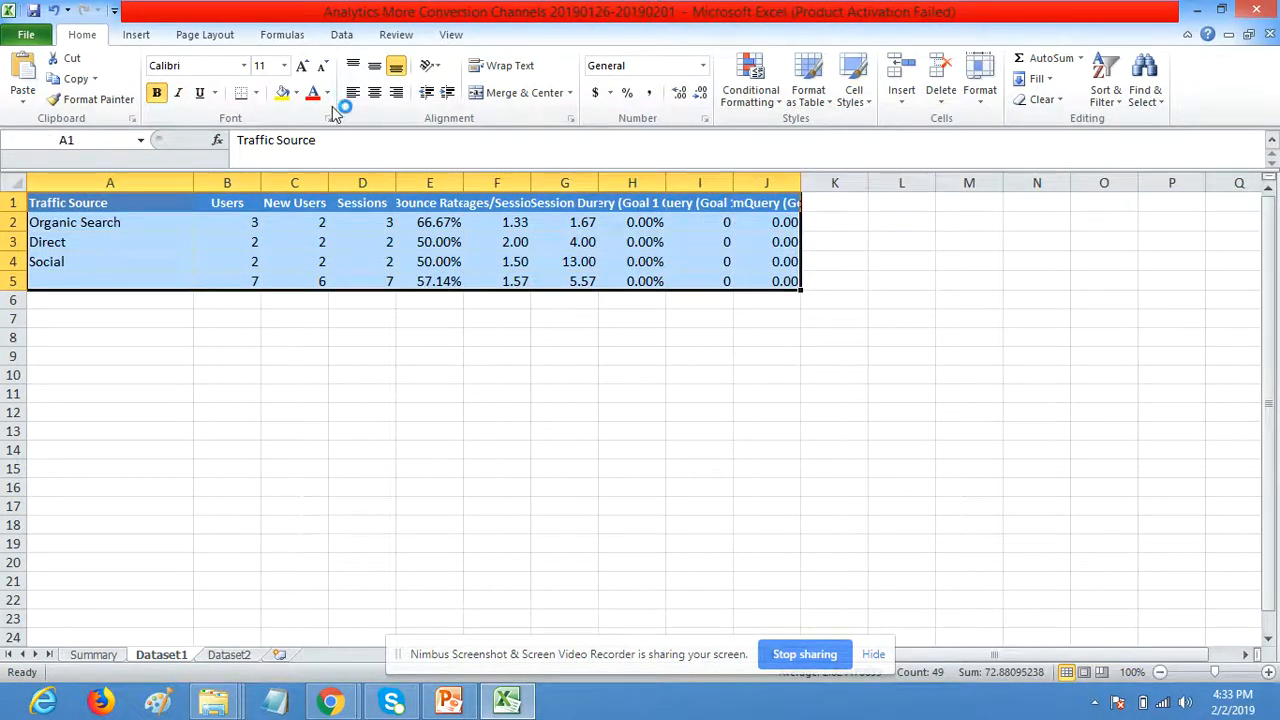
click(256, 92)
click(285, 245)
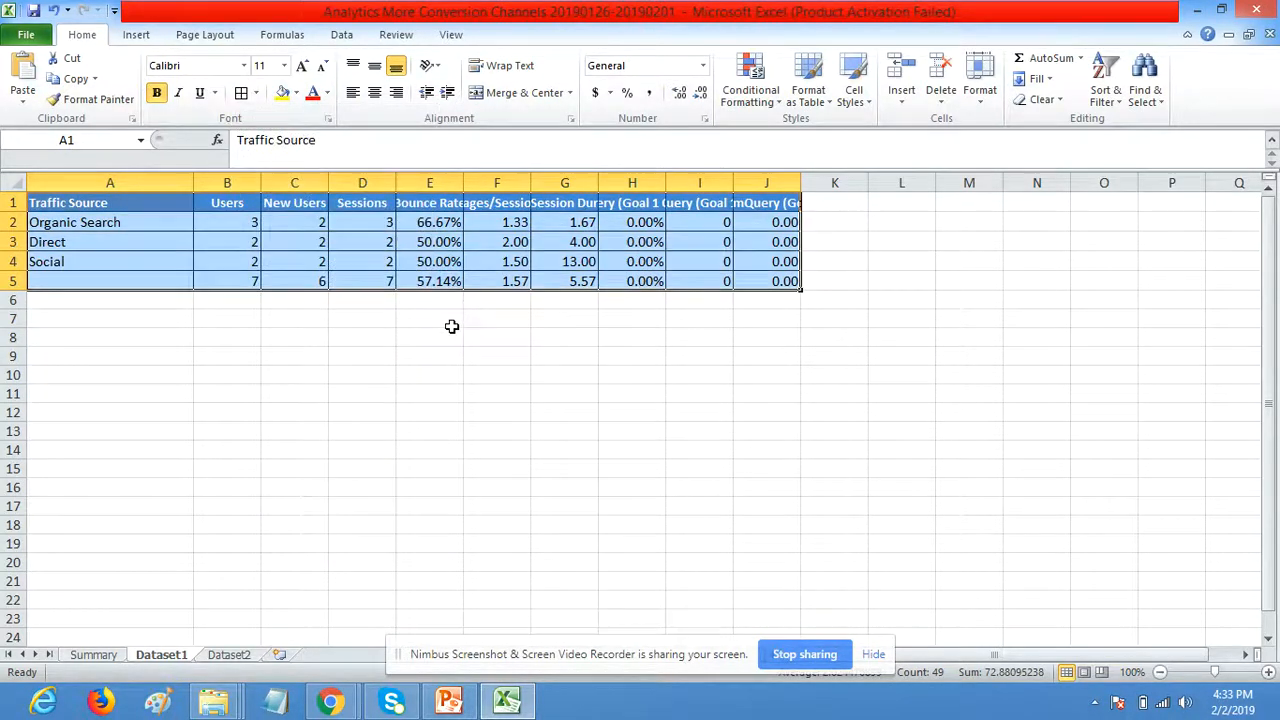
- Align the cells B1:J5 to the middle vertically and centre them horizontally
drag(228, 195, 771, 281)
click(374, 65)
click(375, 94)
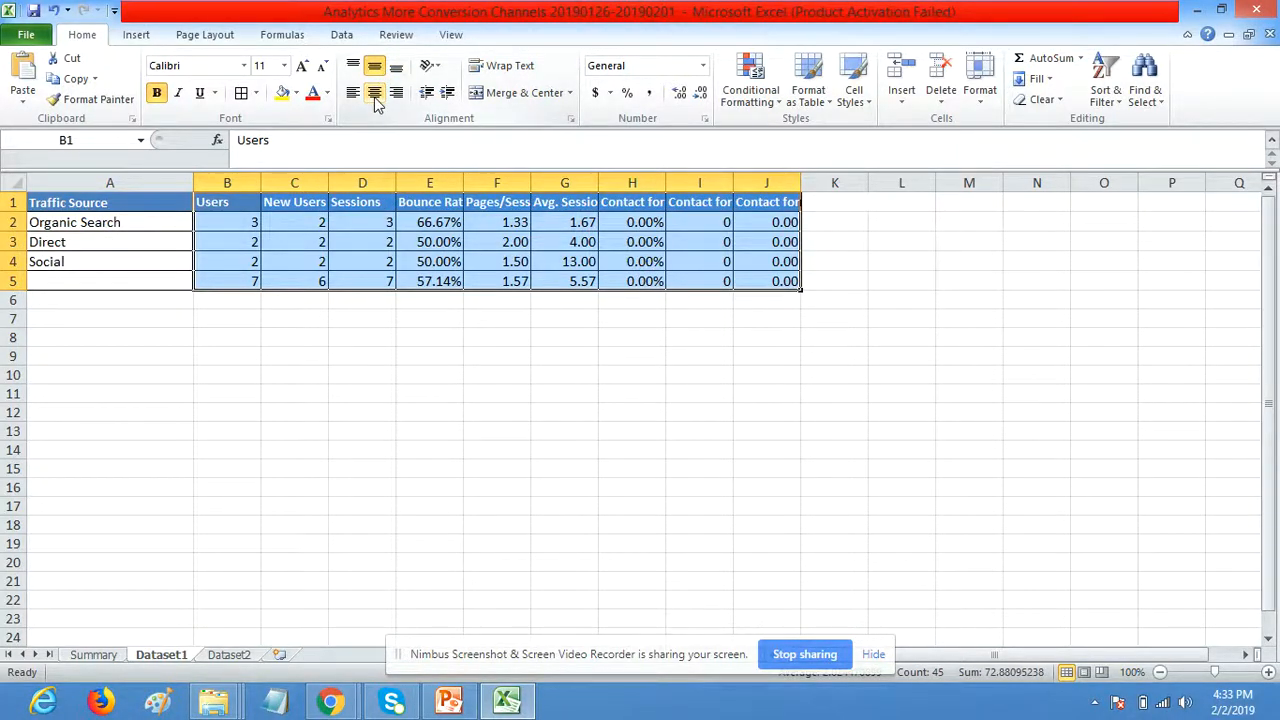
click(375, 94)
click(486, 357)
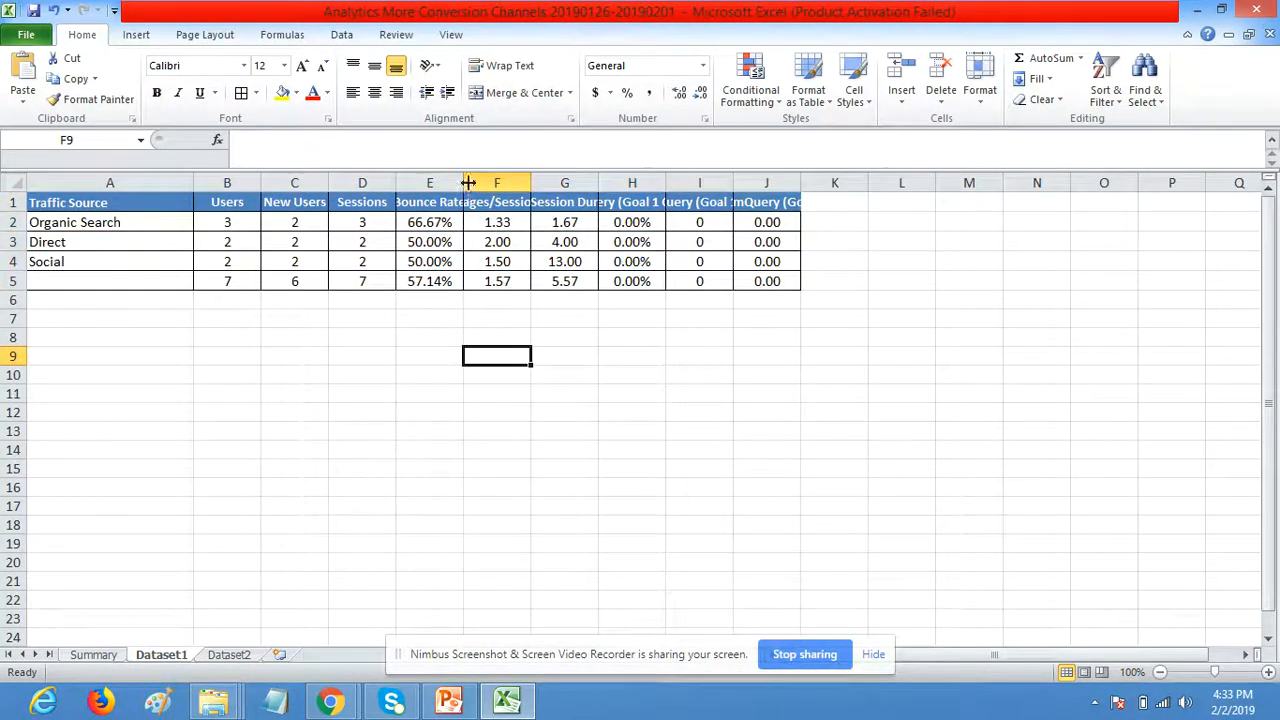
- Fit the widths of columns E, F, G and H to their contents
double_click(466, 183)
double_click(541, 183)
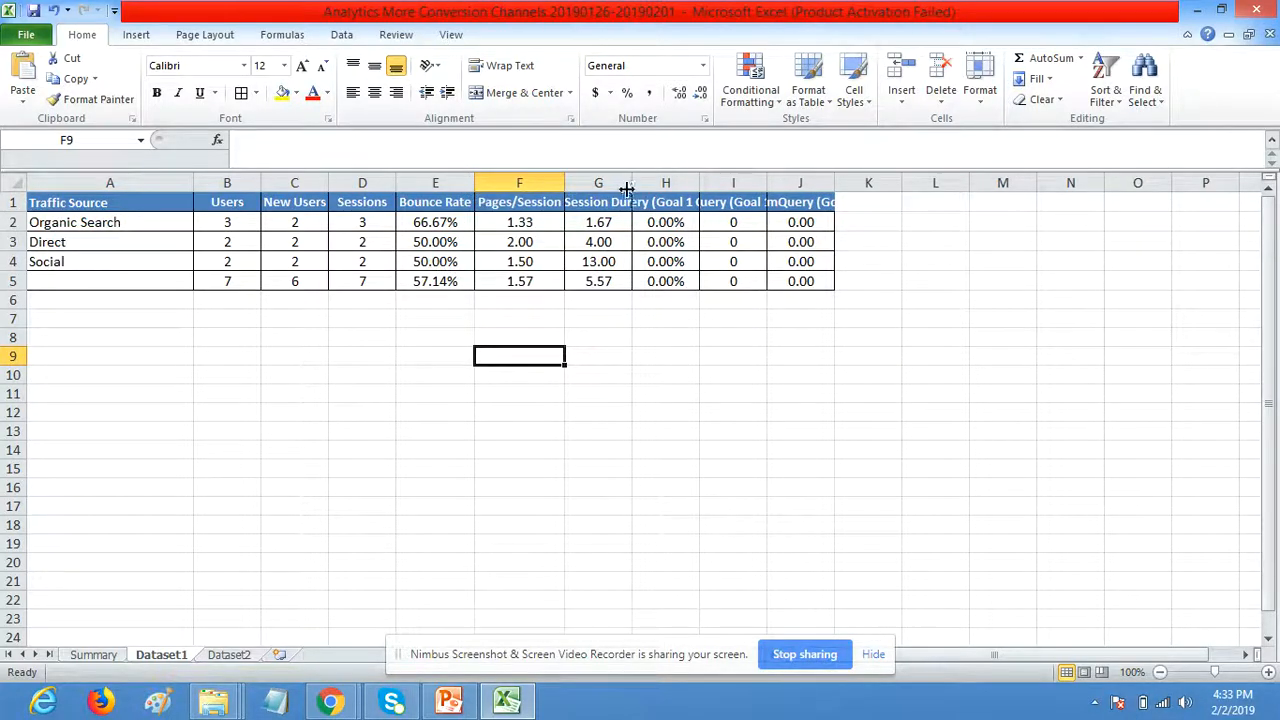
double_click(631, 183)
double_click(765, 183)
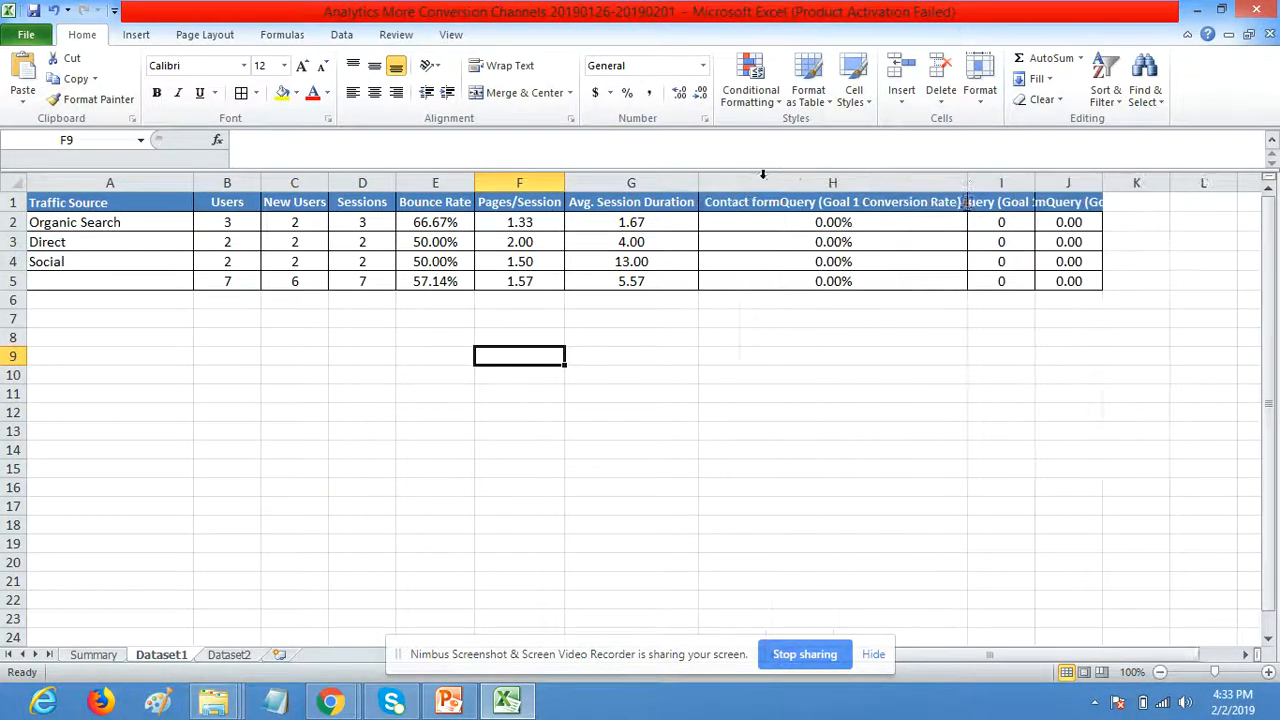
- Shorten the heading in H1 to "Conversion Rate" and refit column H to its contents
click(849, 203)
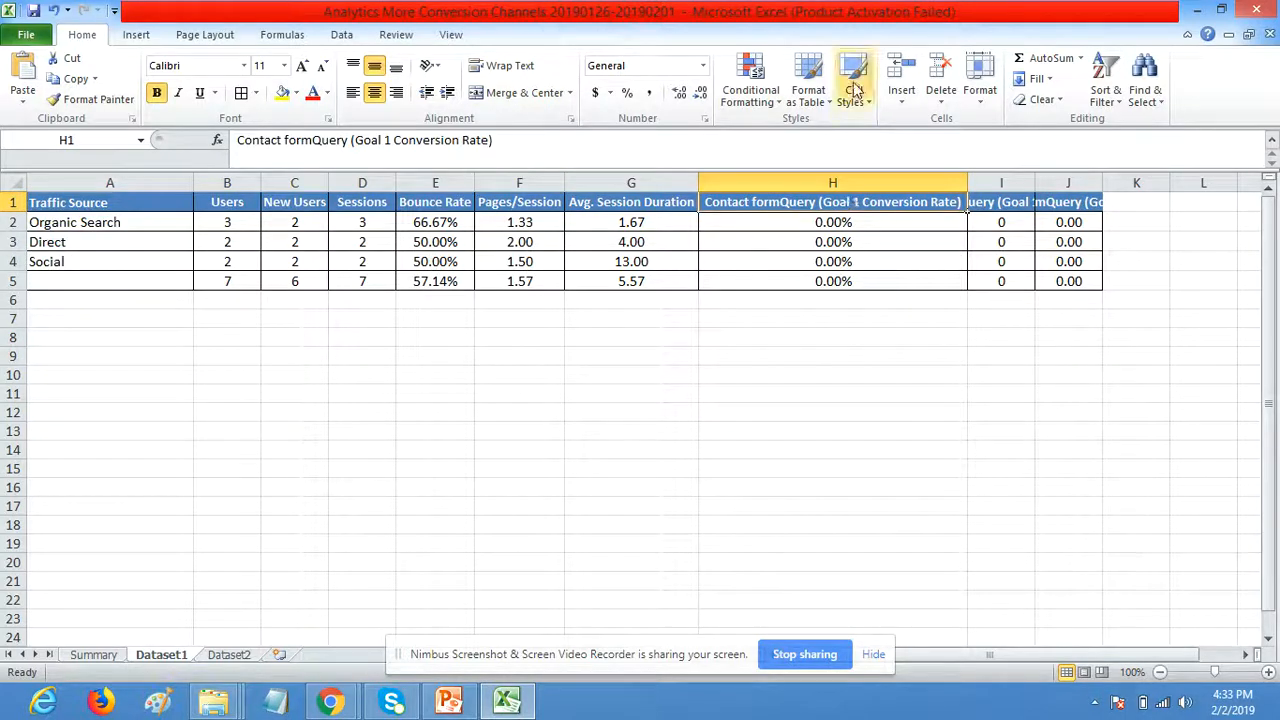
double_click(869, 203)
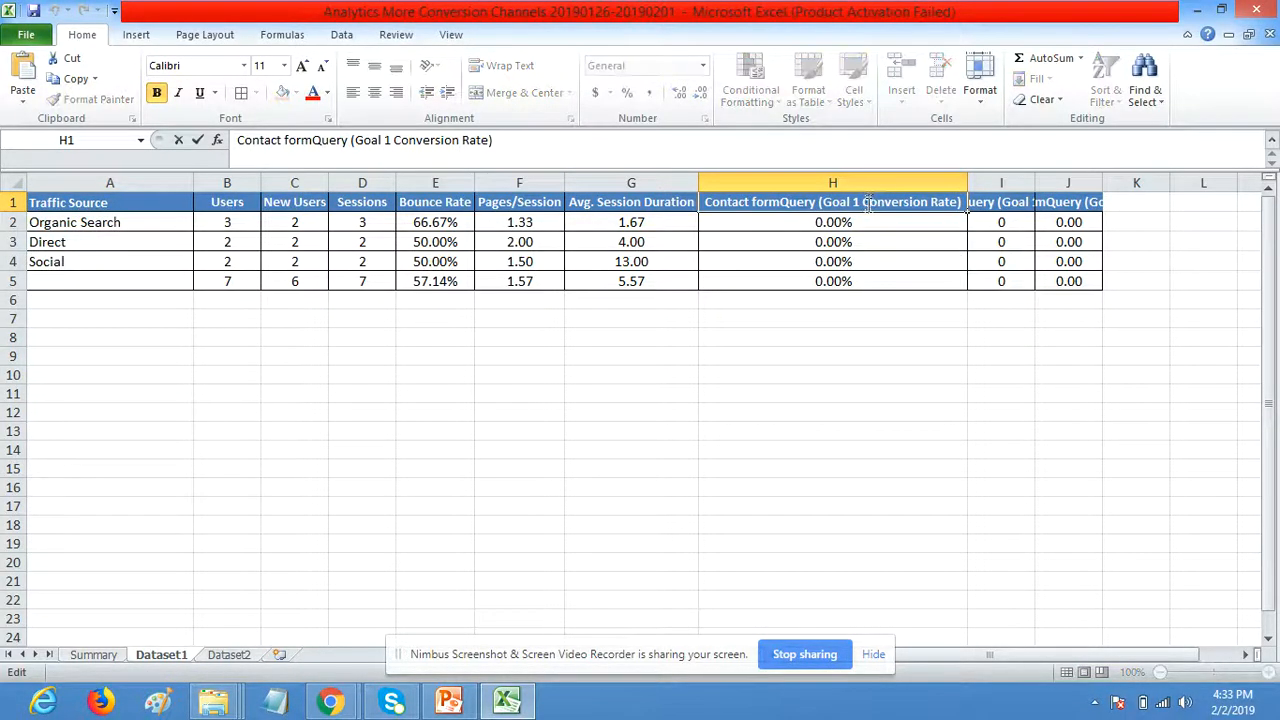
drag(866, 203, 704, 197)
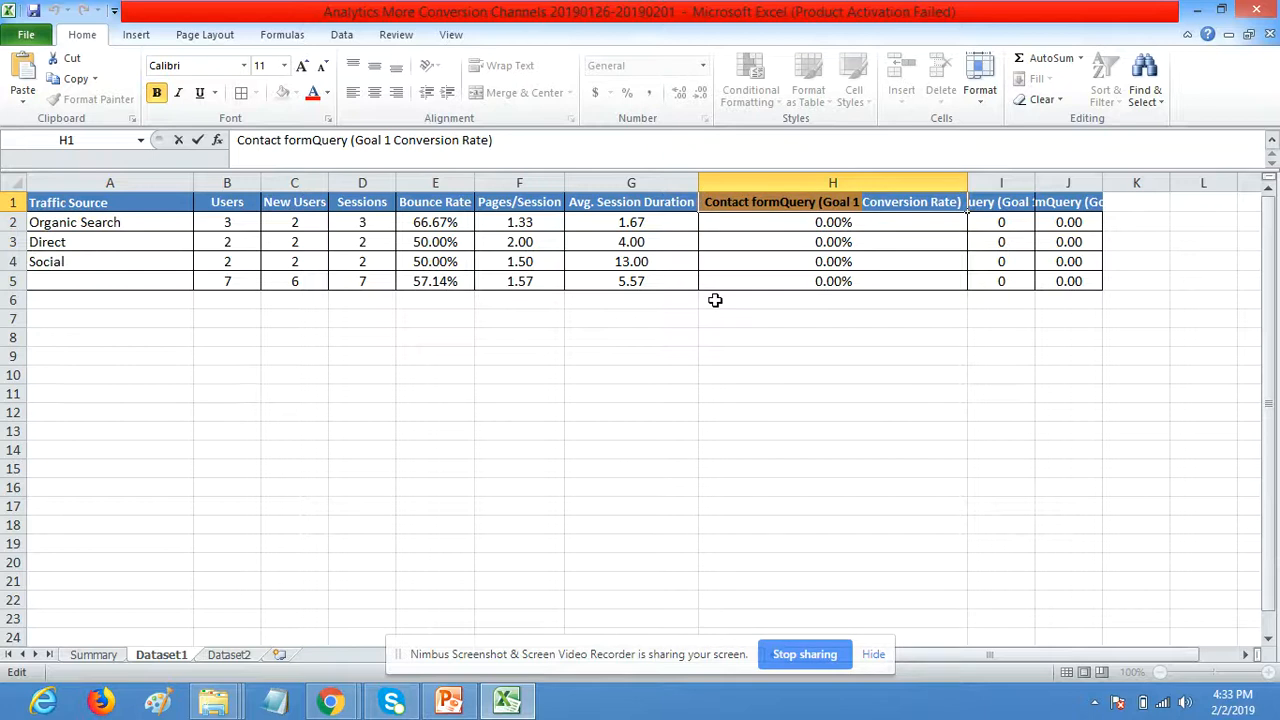
key(BackSpace)
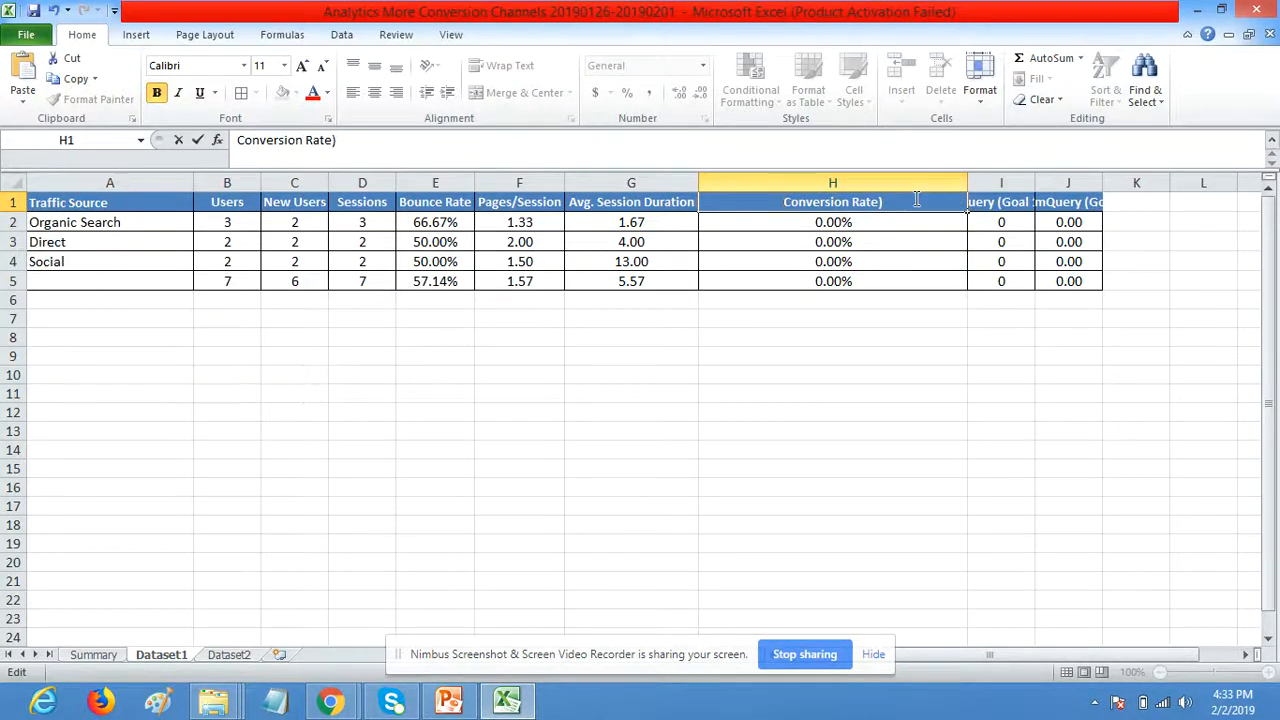
key(BackSpace)
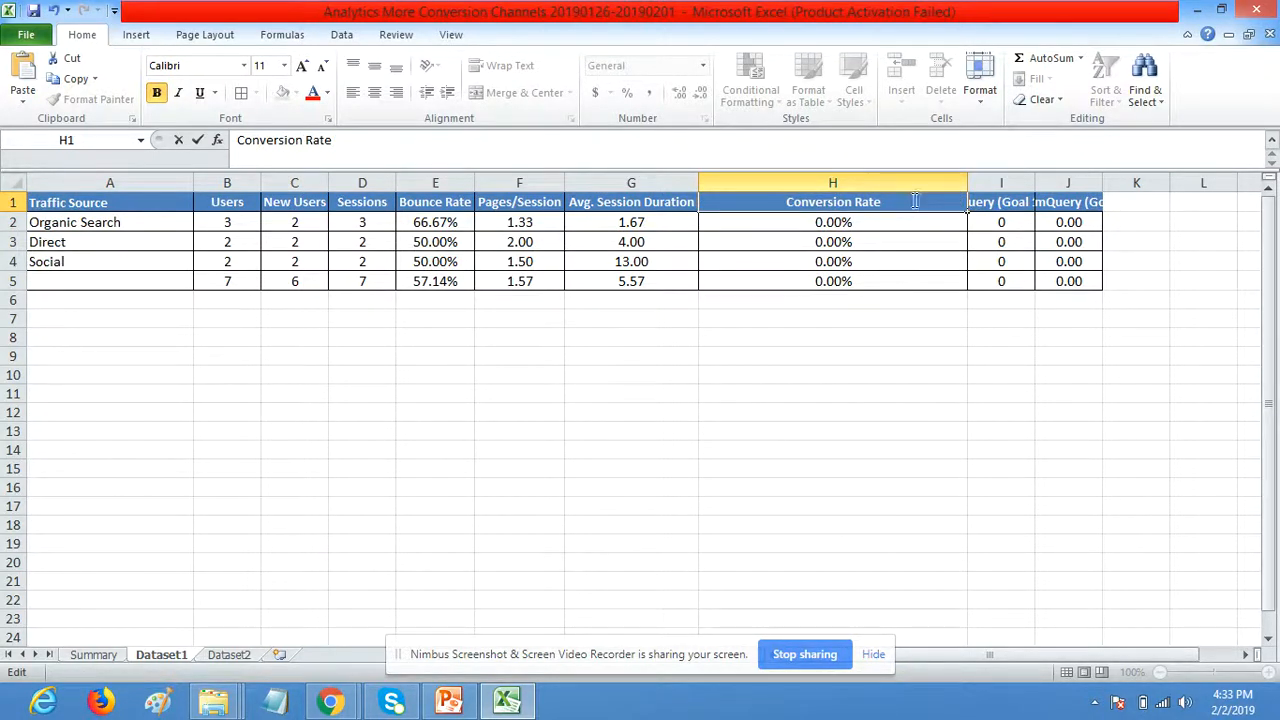
click(980, 451)
double_click(969, 180)
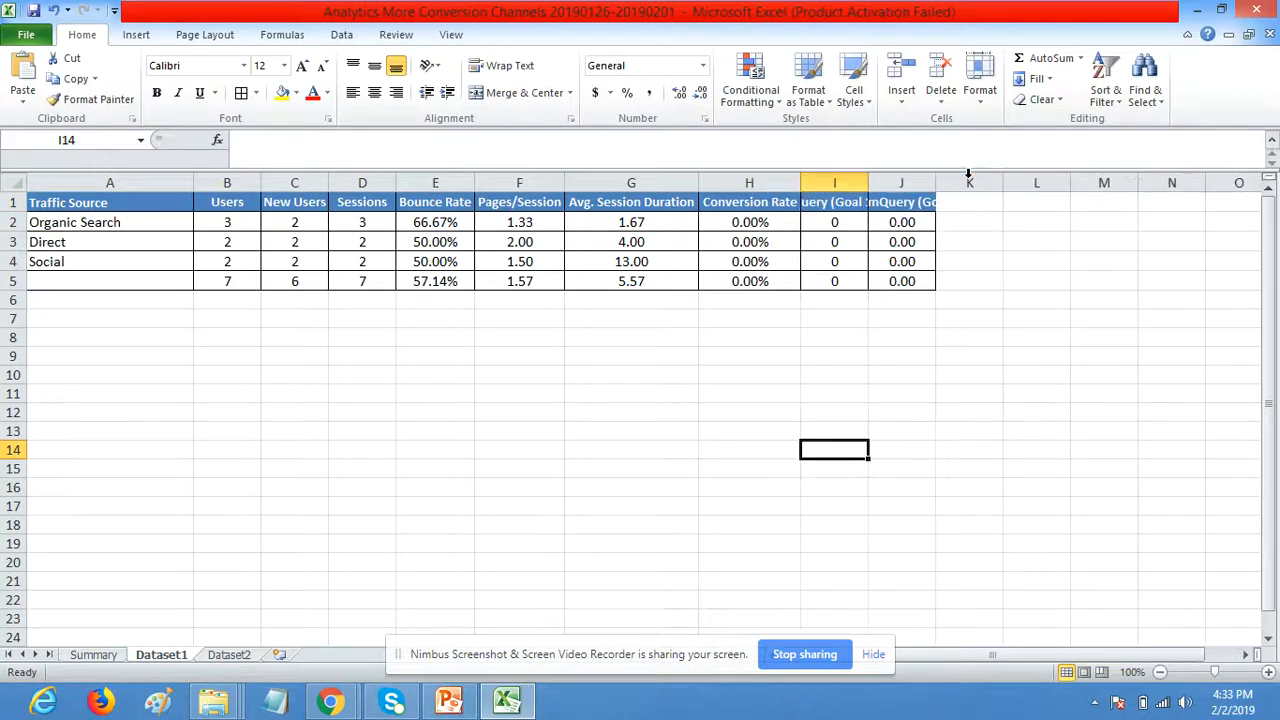
- Widen column I to show its full heading and replace the text in I1 with "Goals"
double_click(866, 182)
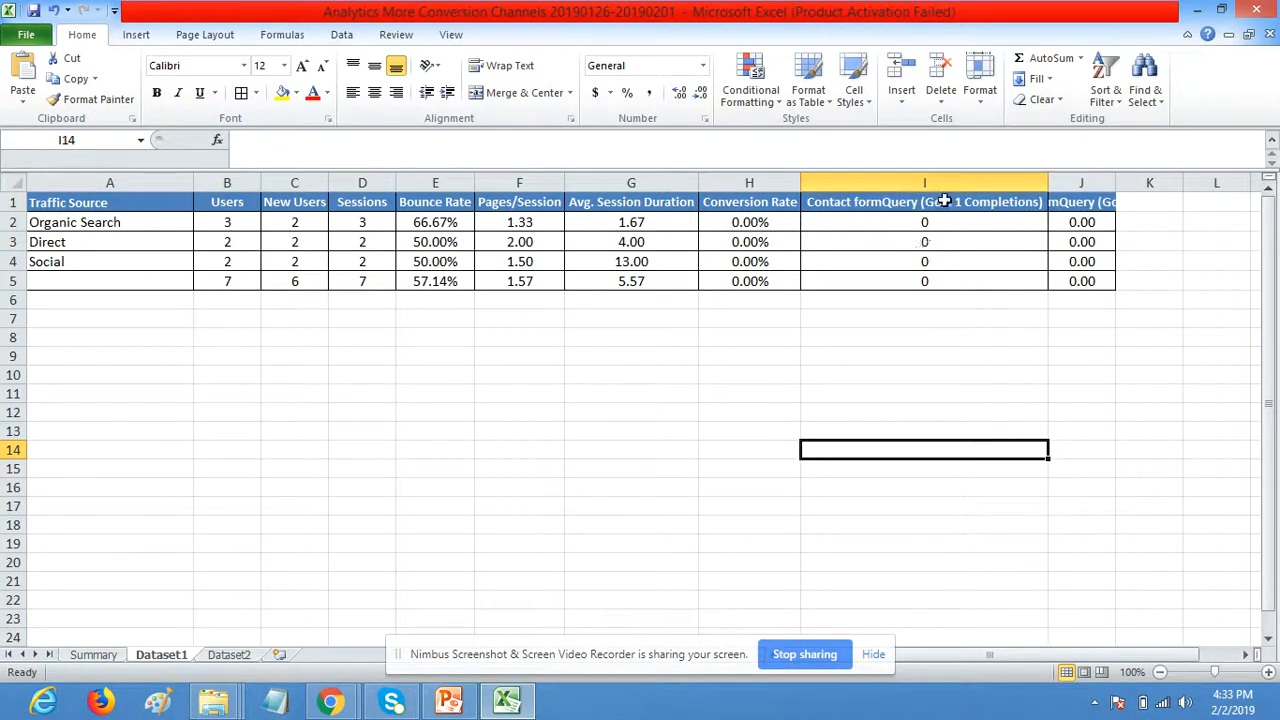
click(943, 201)
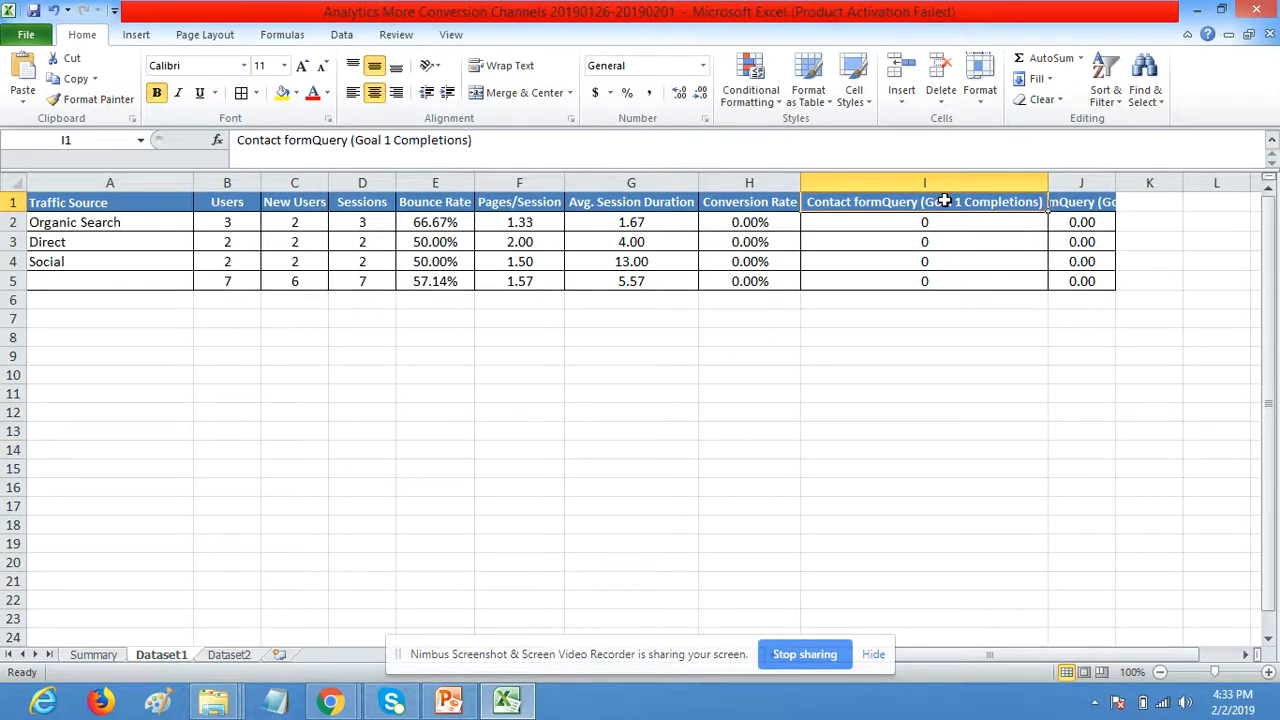
text(Go)
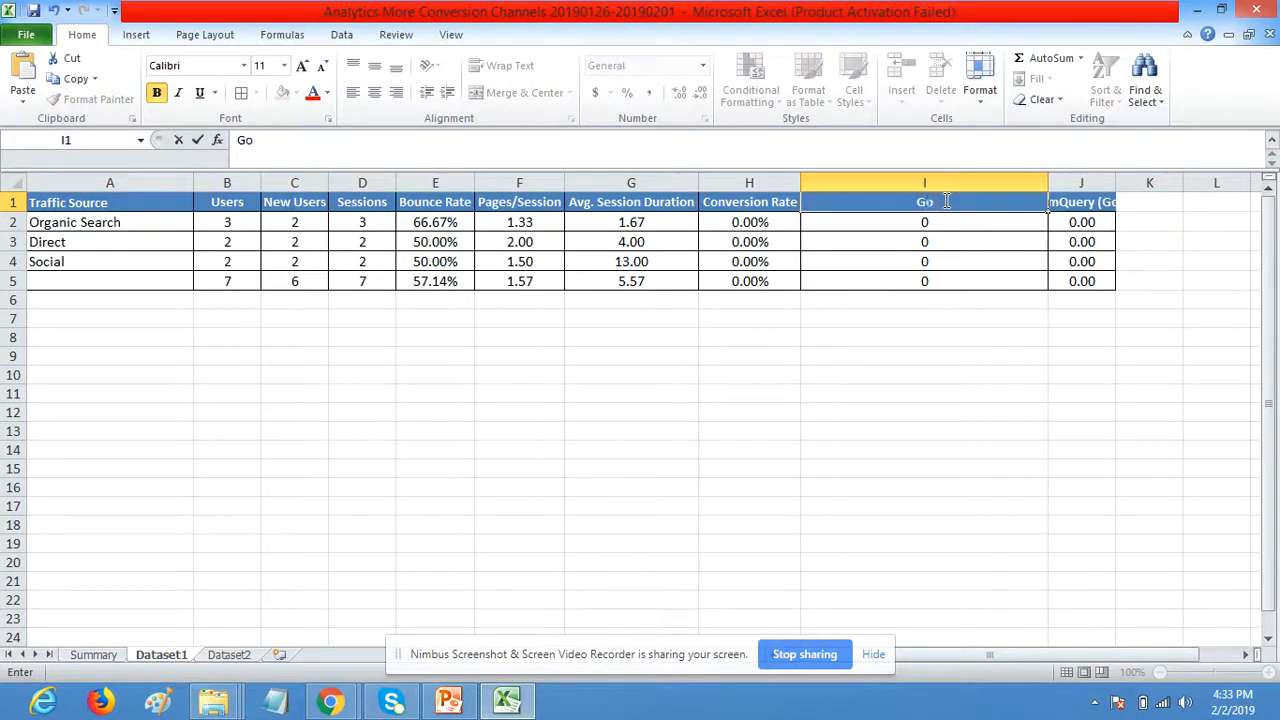
text(als)
key(Return)
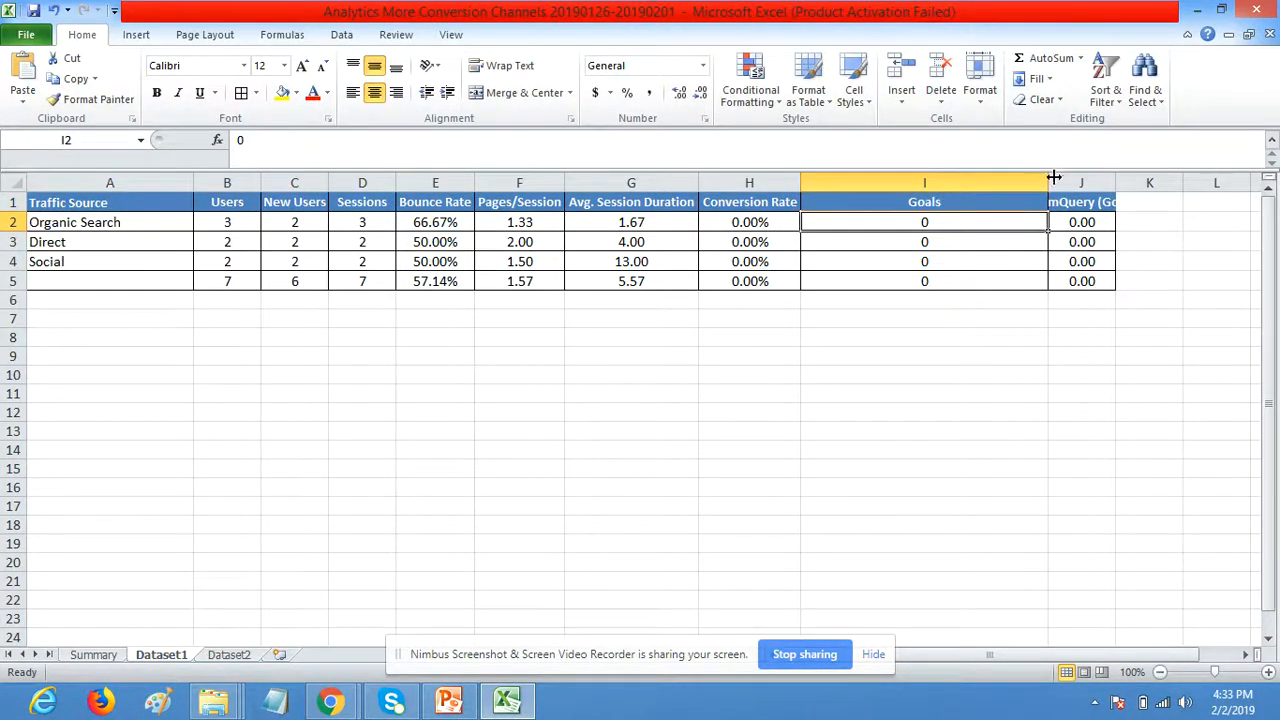
- Fit the widths of columns I and J to their contents
double_click(1050, 175)
click(877, 336)
double_click(908, 182)
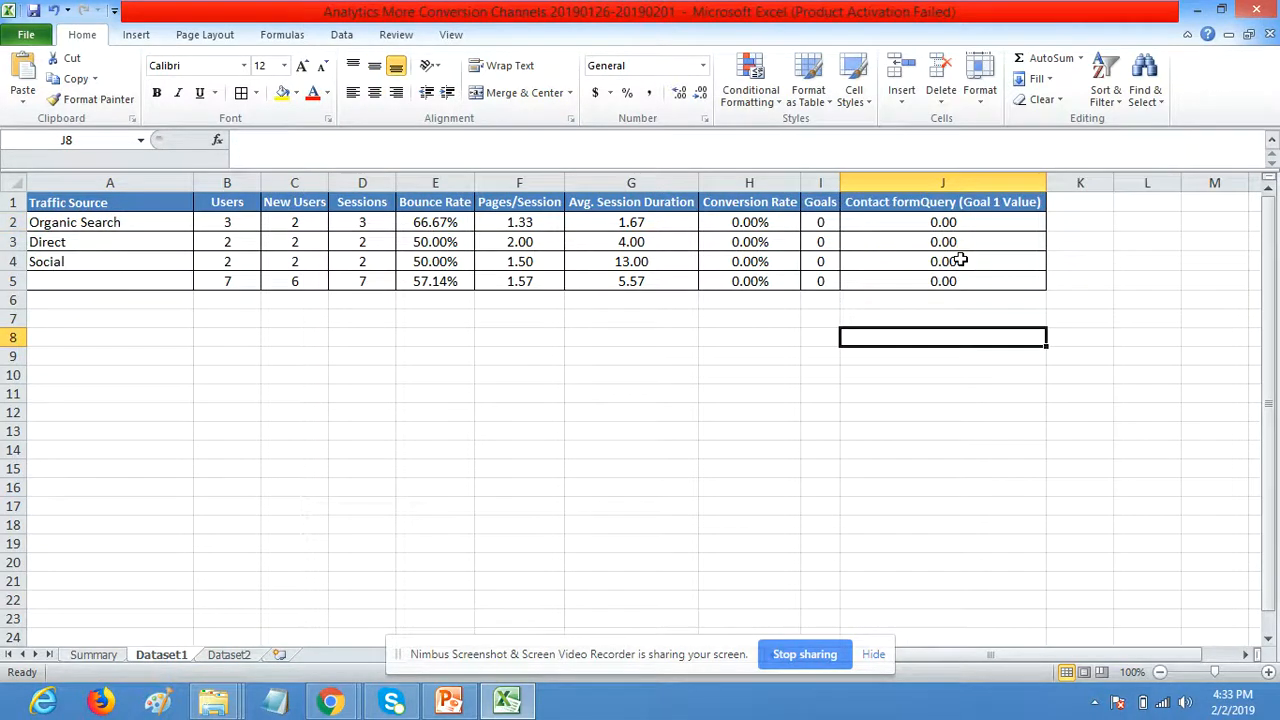
- Replace the heading in J1 with "Goal Value", and balance the layout by widening column I and narrowing column J
click(974, 201)
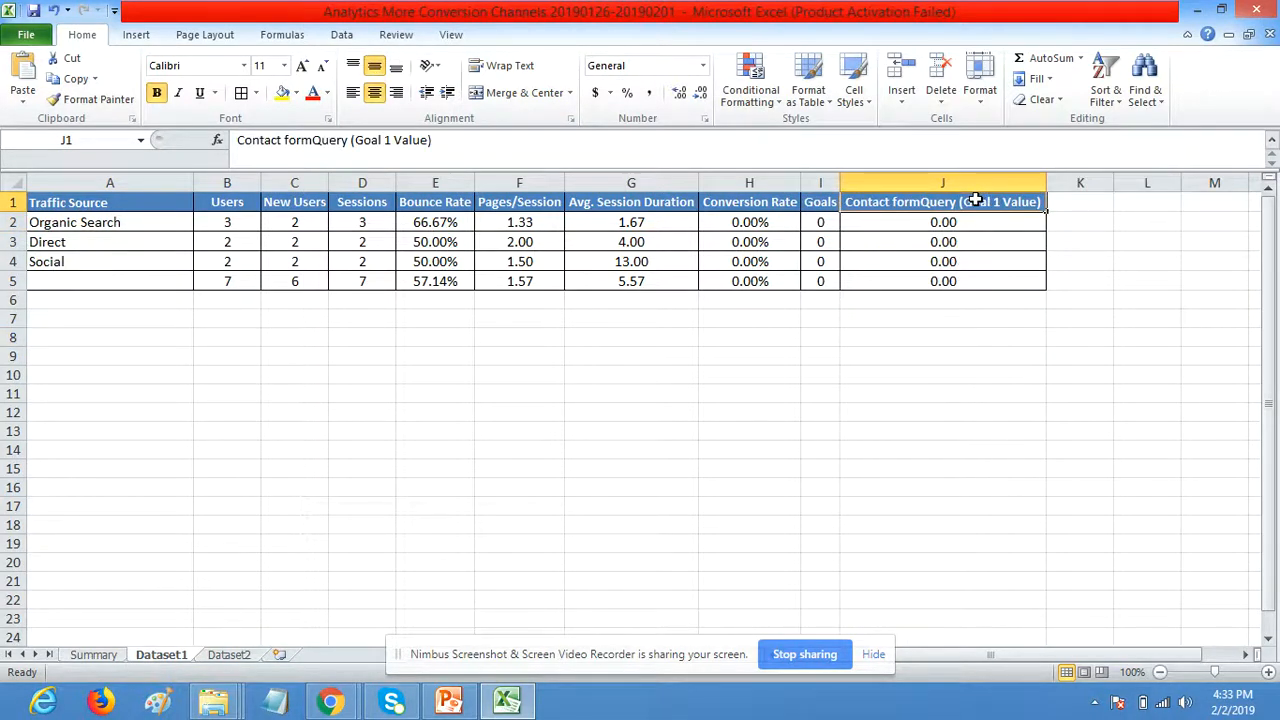
text(Goal V)
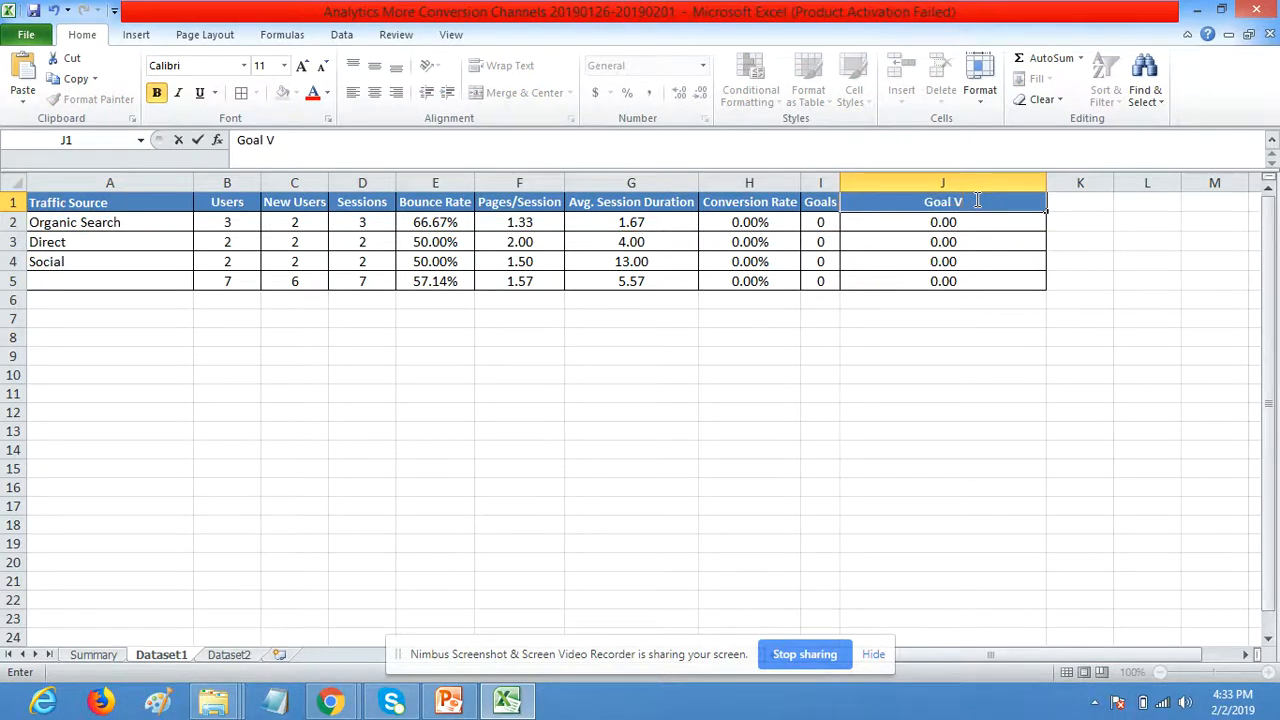
text(alue)
click(940, 393)
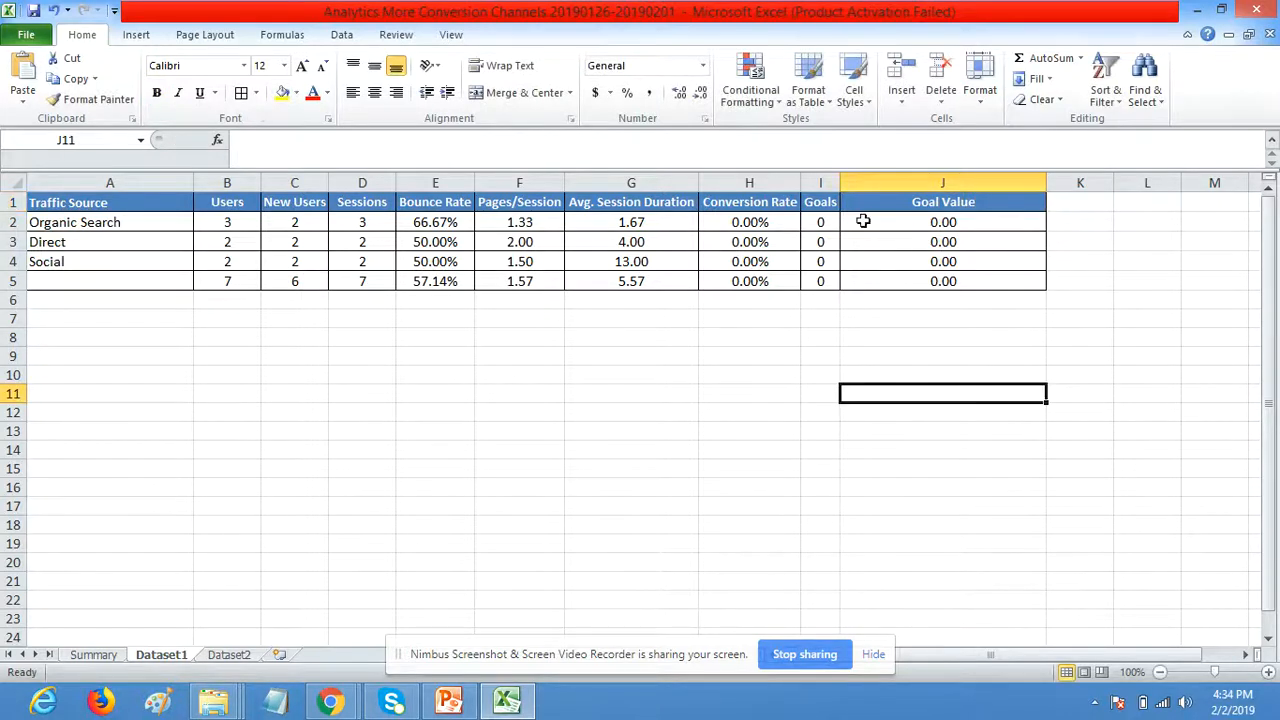
drag(843, 181, 879, 183)
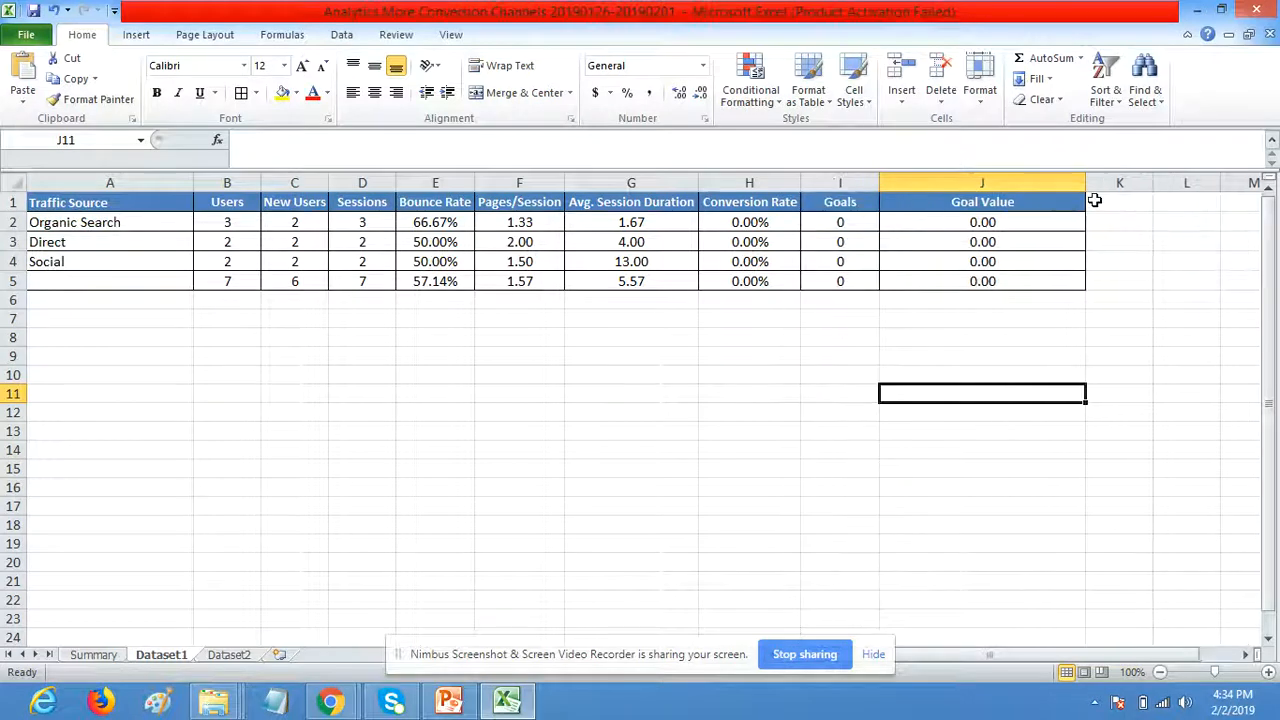
drag(1087, 185, 970, 186)
- Make the traffic source names in A2:A4 bold
drag(86, 224, 86, 255)
click(156, 92)
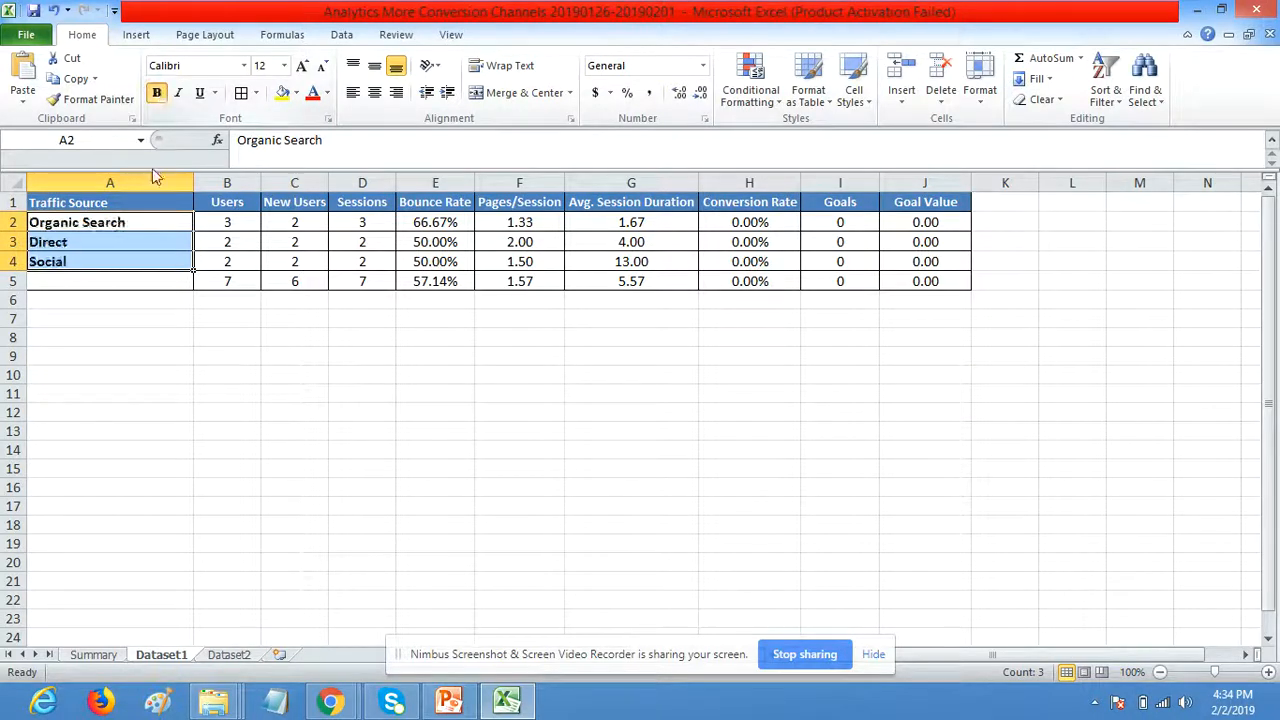
click(165, 397)
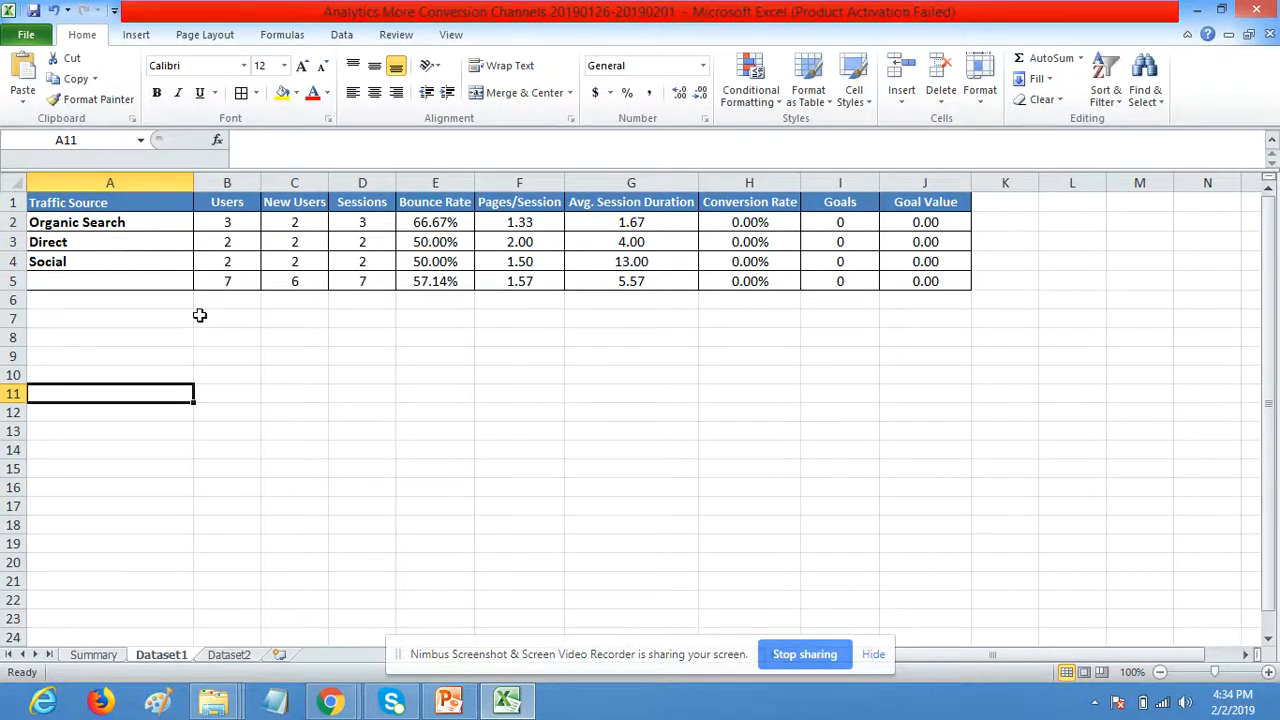
- Review the Bounce Rate, Pages/Session, Avg. Session Duration and Conversion Rate figures for the listed traffic sources
drag(437, 222, 433, 260)
drag(748, 655, 649, 651)
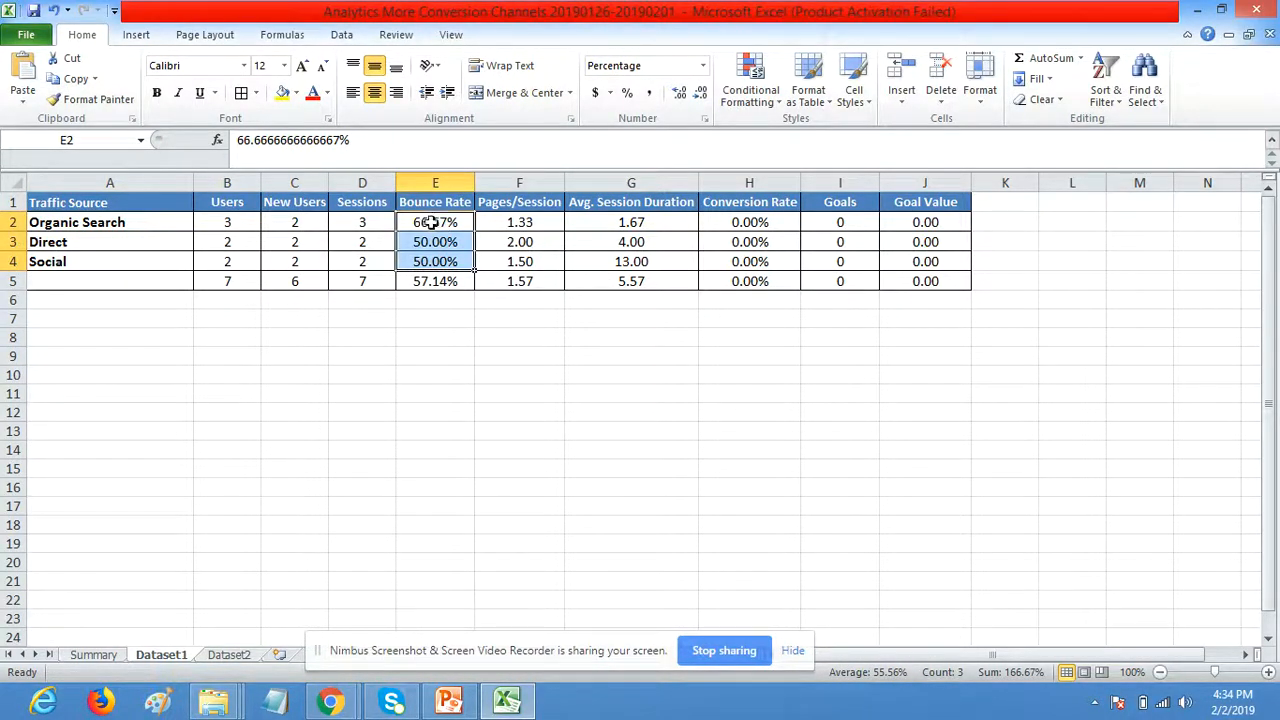
drag(529, 222, 529, 263)
drag(640, 231, 640, 260)
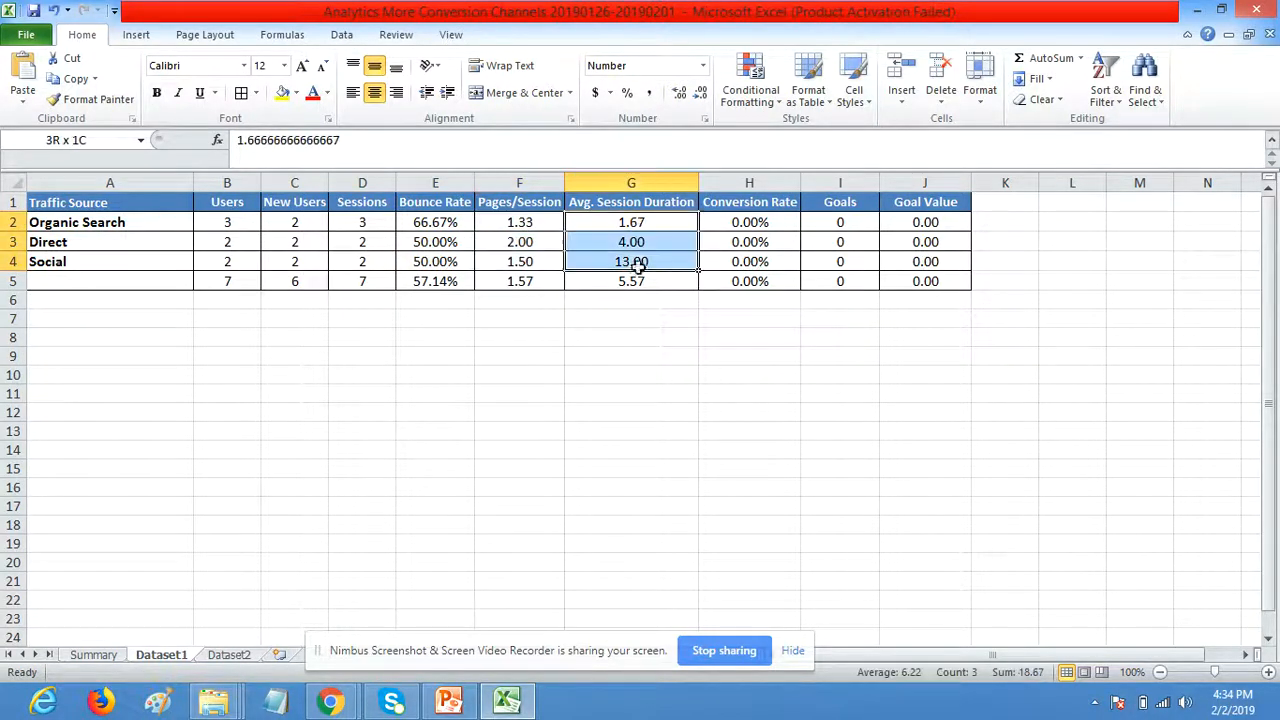
click(752, 222)
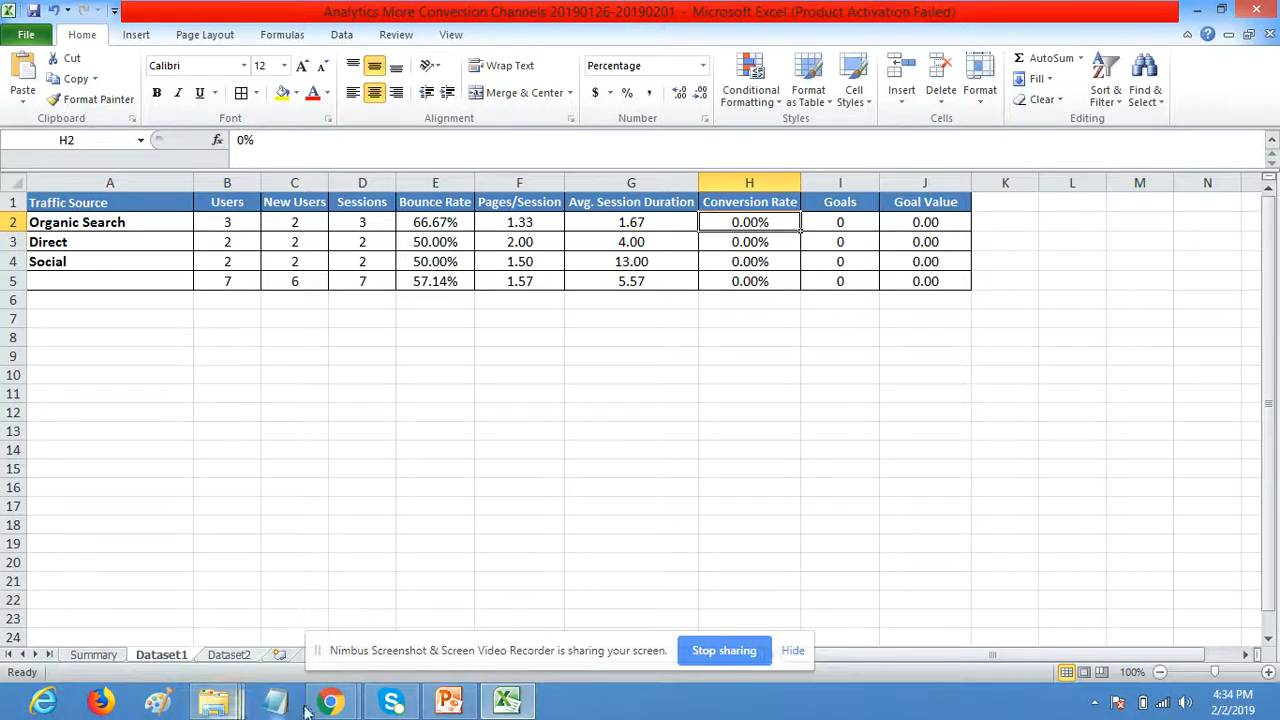
- Switch to Google Analytics in Chrome and open the custom report named Traffic Source Report
mouse_move(330, 702)
click(225, 600)
scroll(857, 308, up, 2)
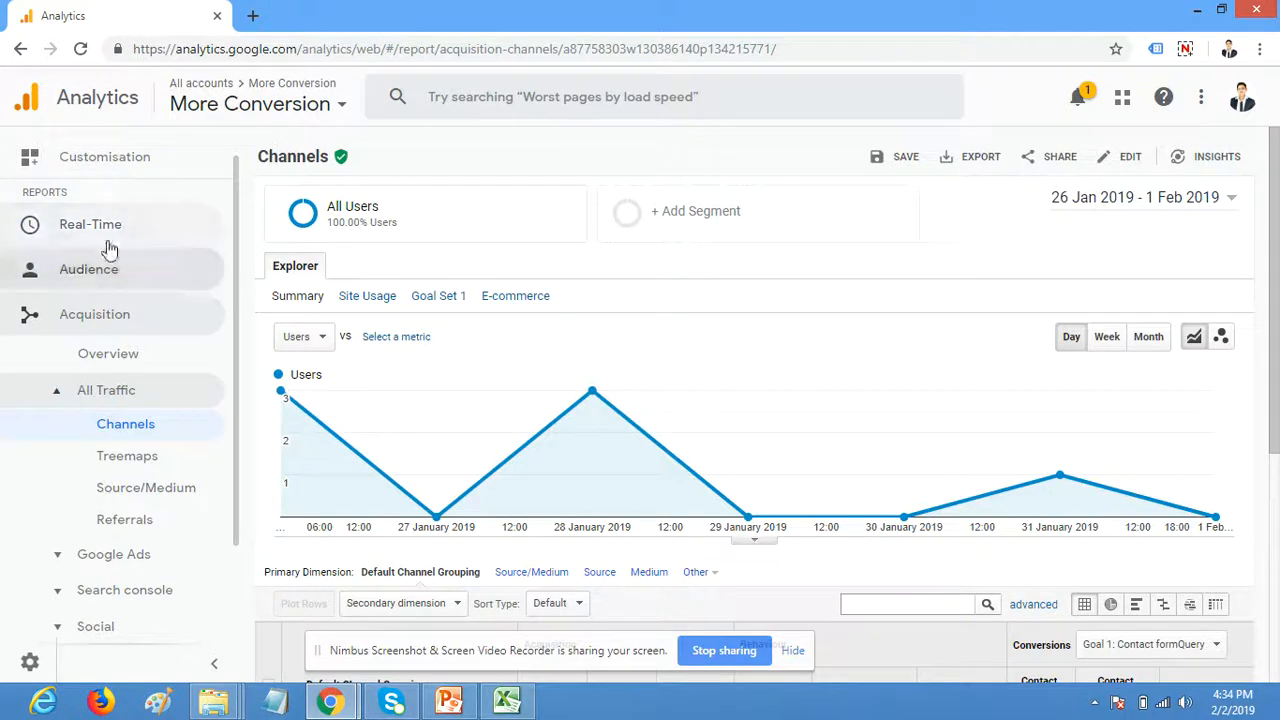
scroll(140, 195, up, 1)
click(135, 205)
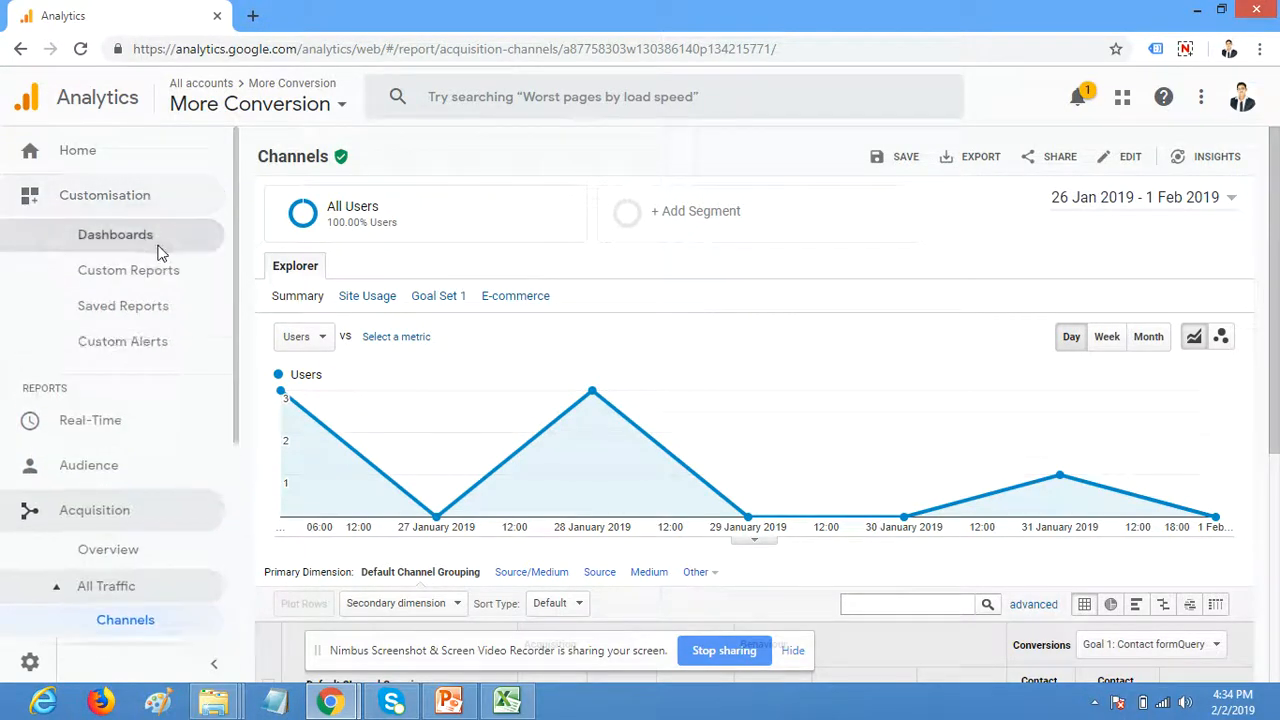
click(170, 280)
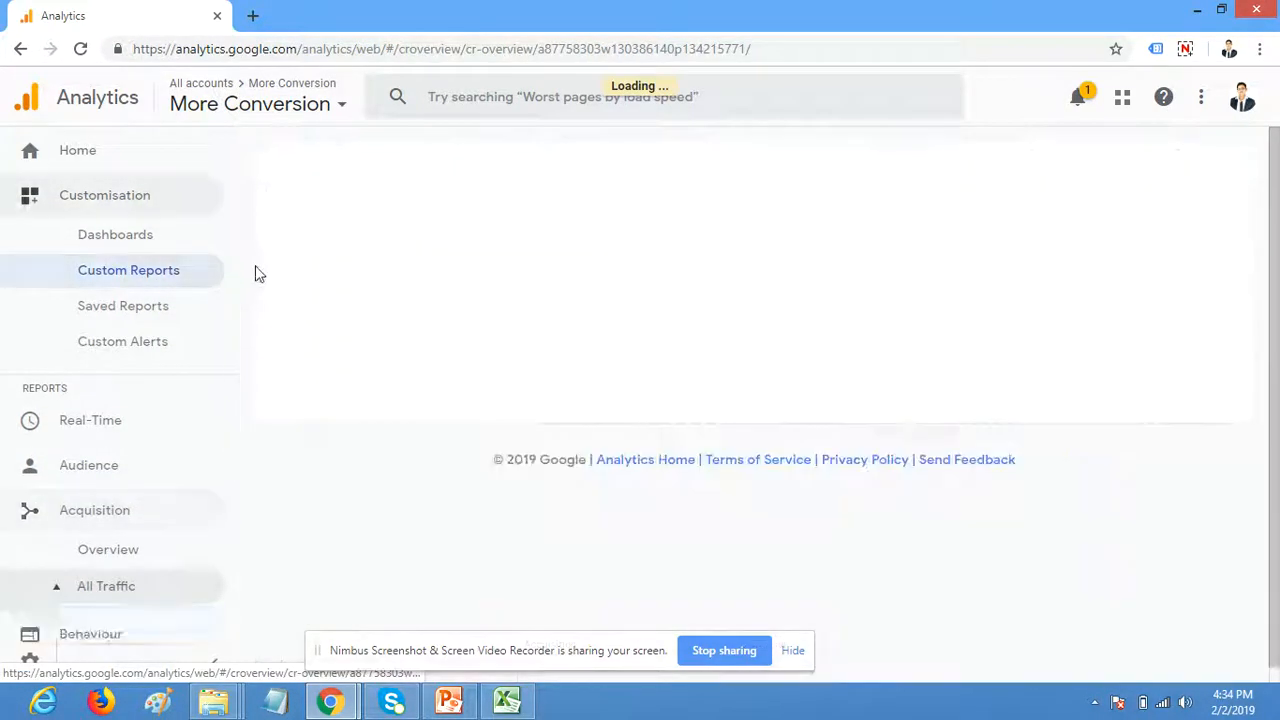
click(336, 323)
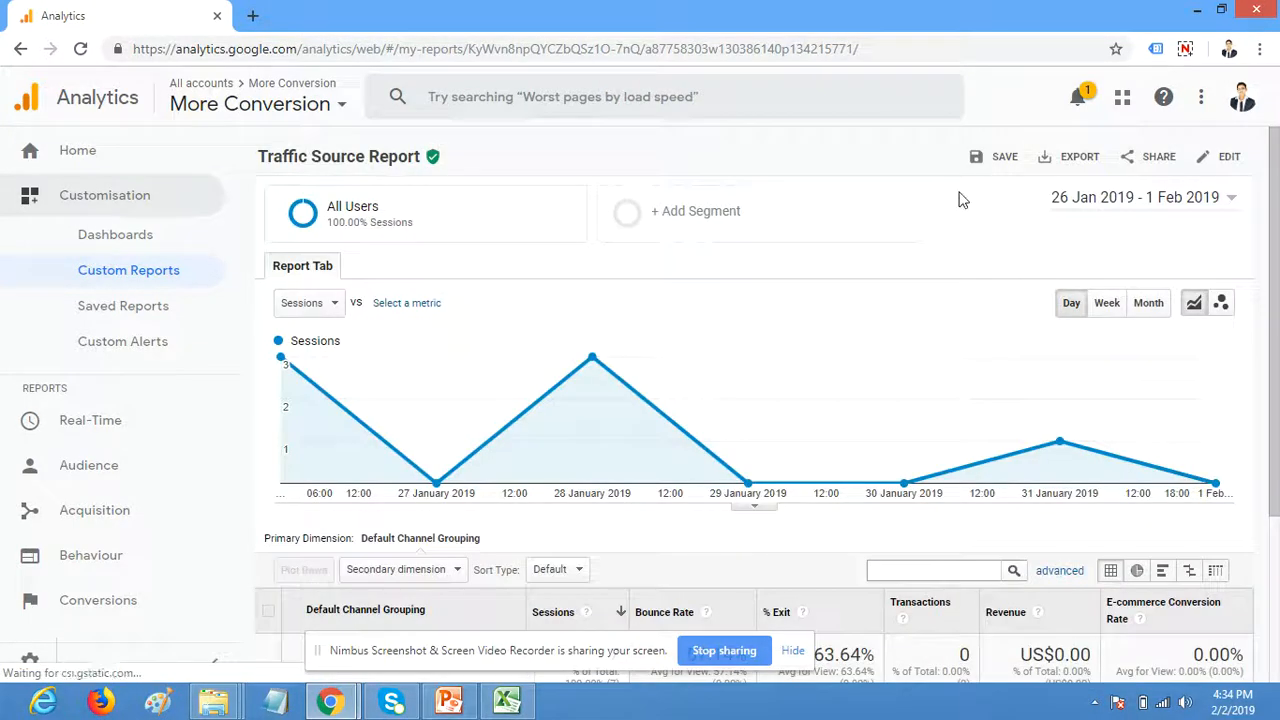
- Check the export formats offered for the Traffic Source Report without exporting, and switch back to the Excel workbook
click(1080, 162)
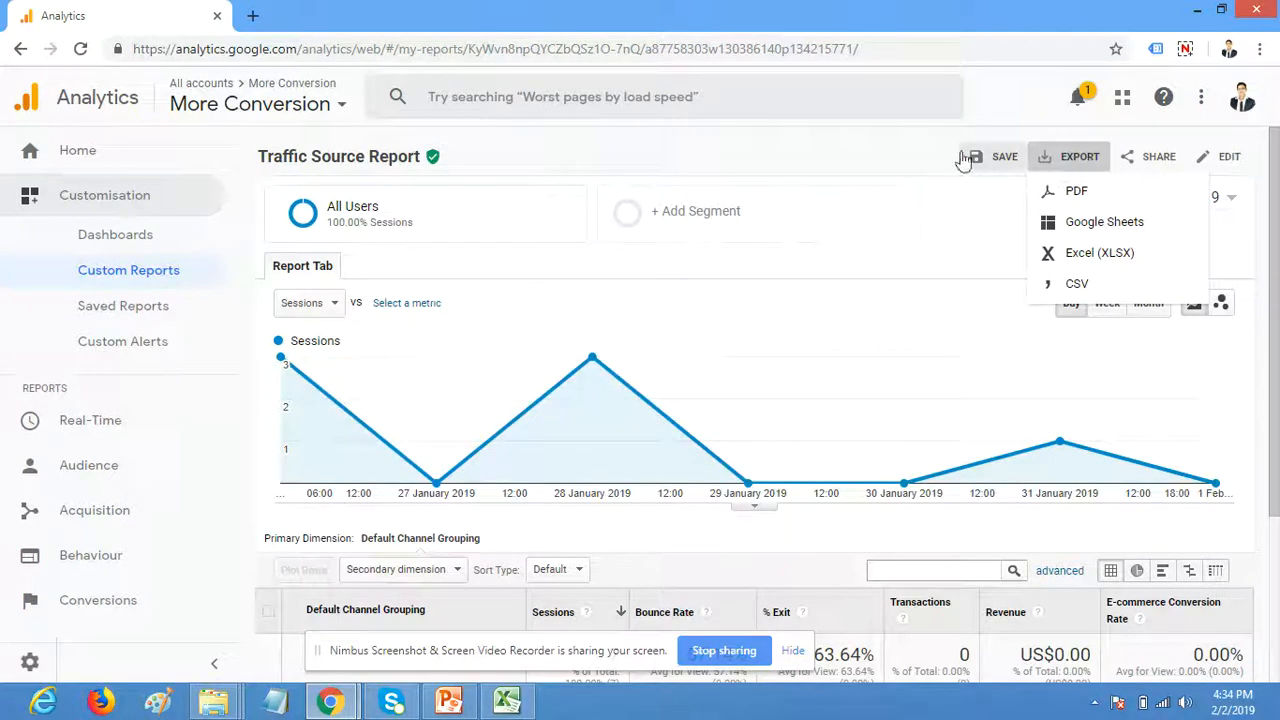
click(912, 152)
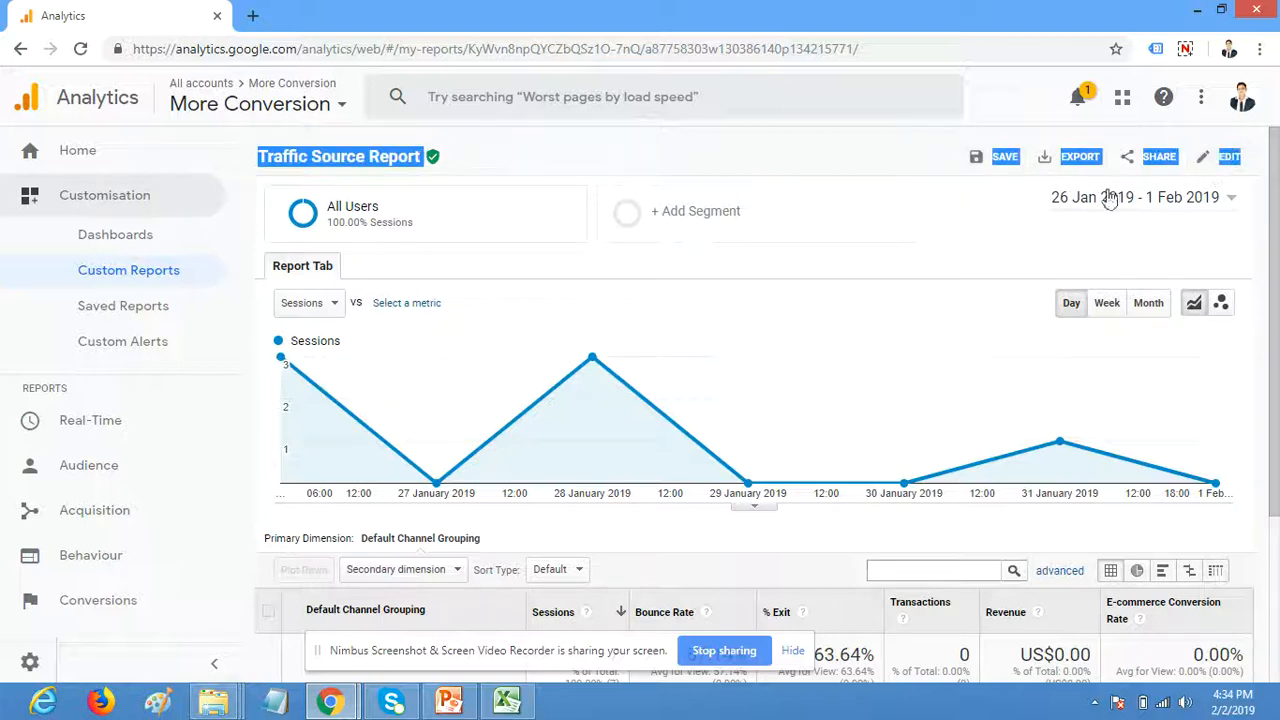
click(507, 701)
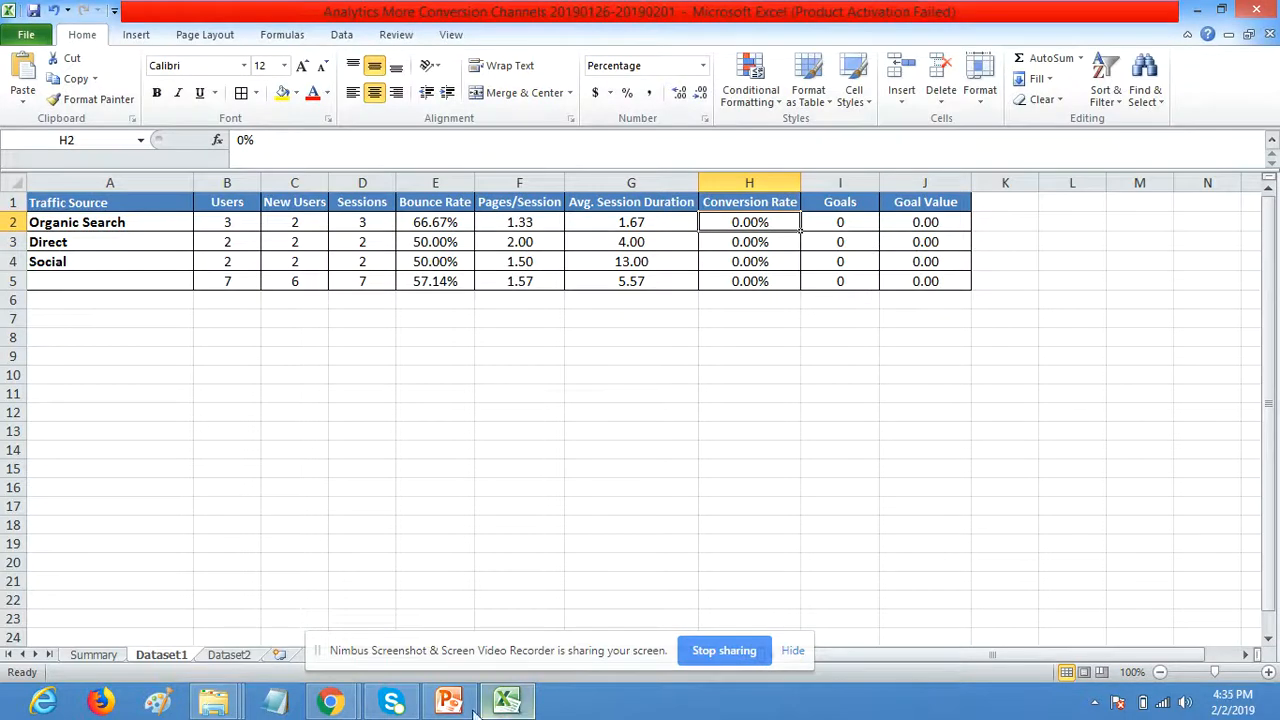